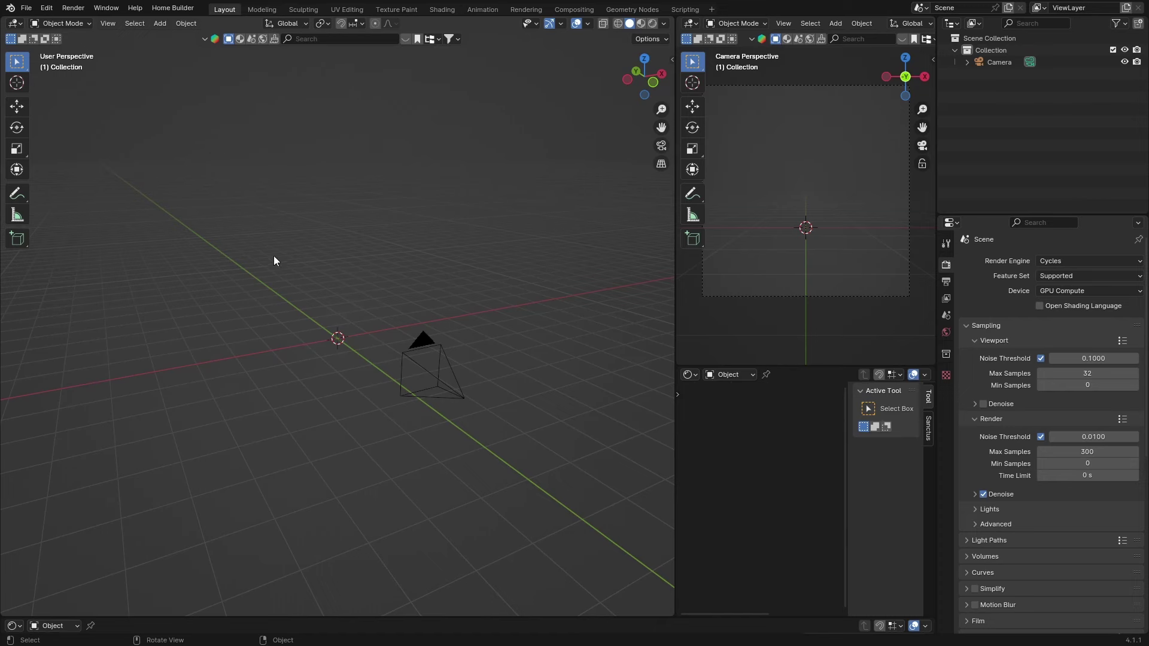
Step: Open the recent file 'lake scene.blend' with its grassy river landscape
{"action": "left_click", "coordinate": [35, 11]}
{"action": "mouse_move", "coordinate": [53, 46]}
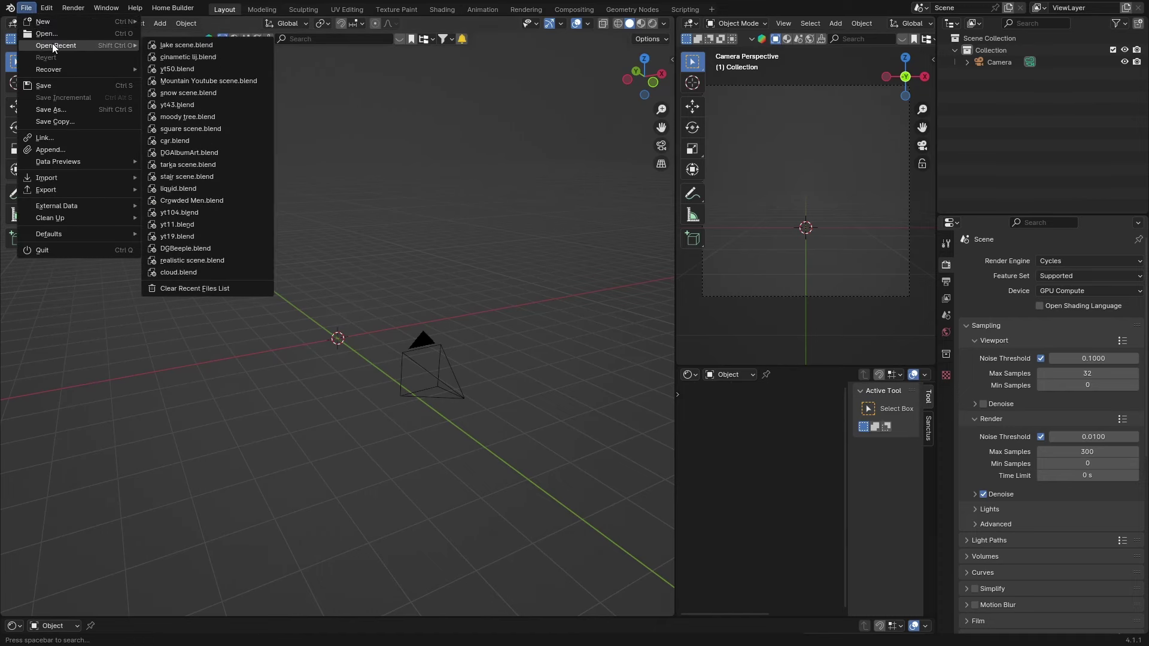
{"action": "left_click", "coordinate": [174, 46]}
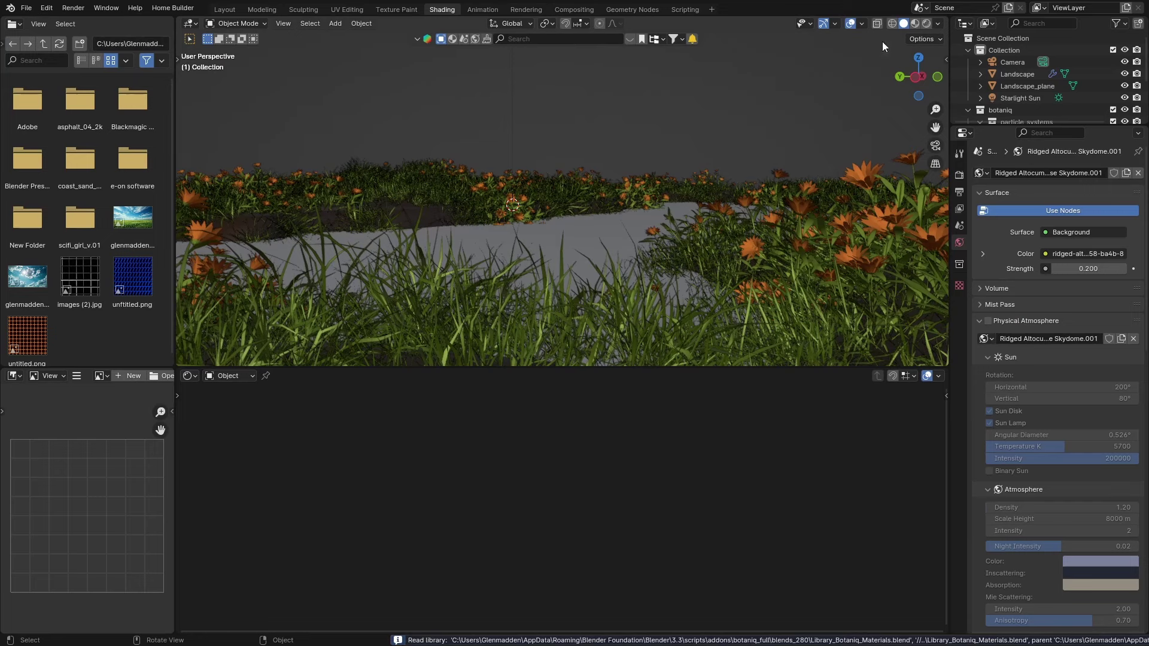
Step: Switch to Rendered shading and enable EEVEE Ambient Occlusion and Bloom
{"action": "left_click", "coordinate": [926, 23]}
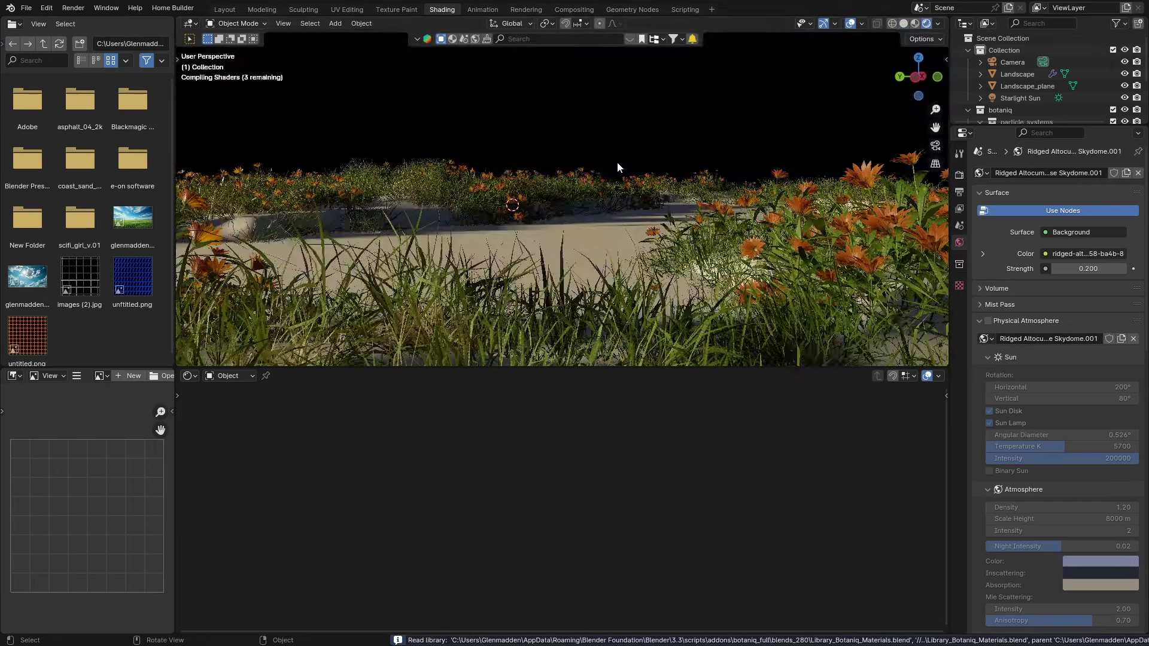
{"action": "left_click", "coordinate": [960, 176]}
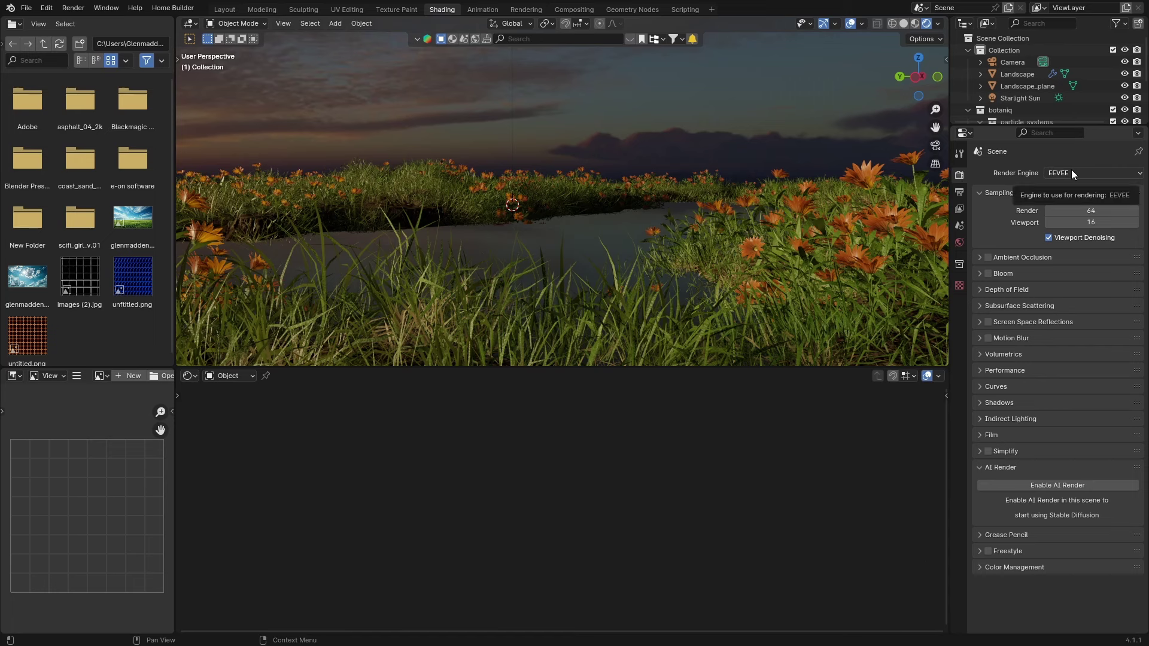
{"action": "left_click", "coordinate": [988, 259]}
{"action": "left_click", "coordinate": [989, 273]}
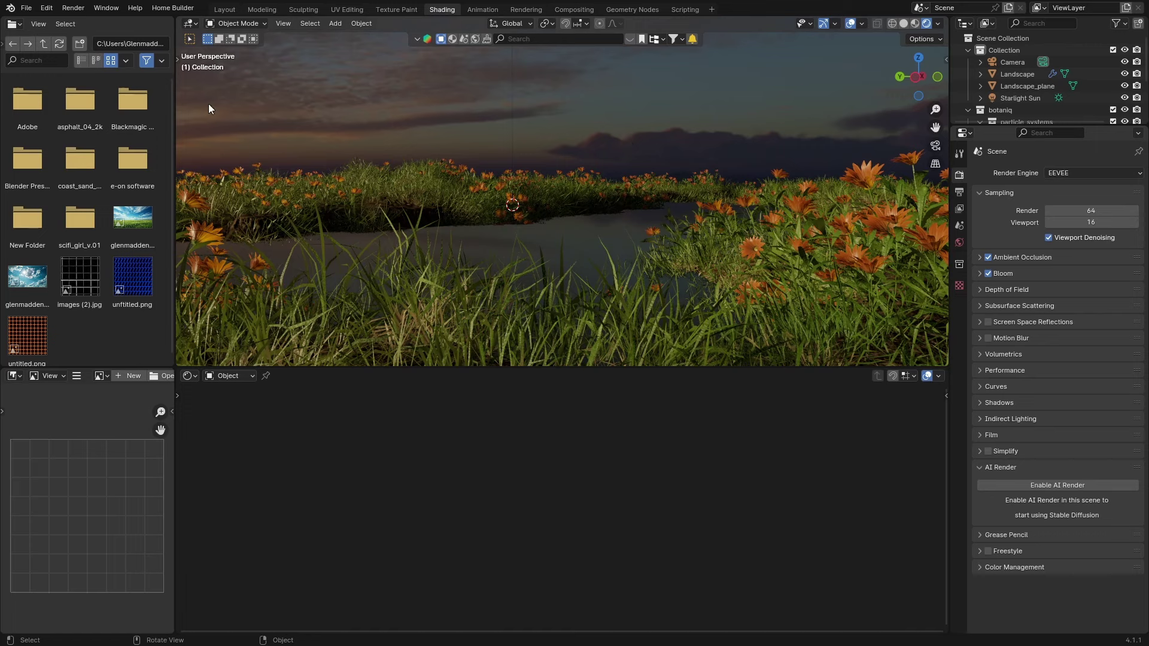
Step: Switch to the Layout workspace and show Rendered shading in the main viewport
{"action": "left_click", "coordinate": [224, 9]}
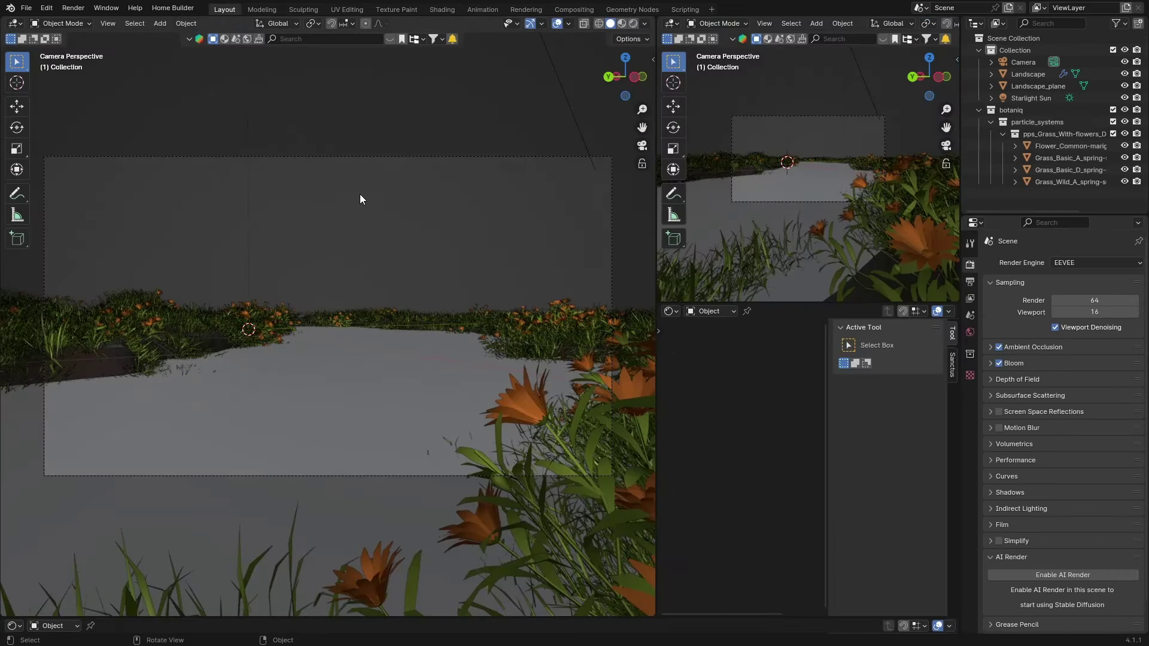
{"action": "left_click", "coordinate": [643, 145]}
{"action": "left_click", "coordinate": [635, 26]}
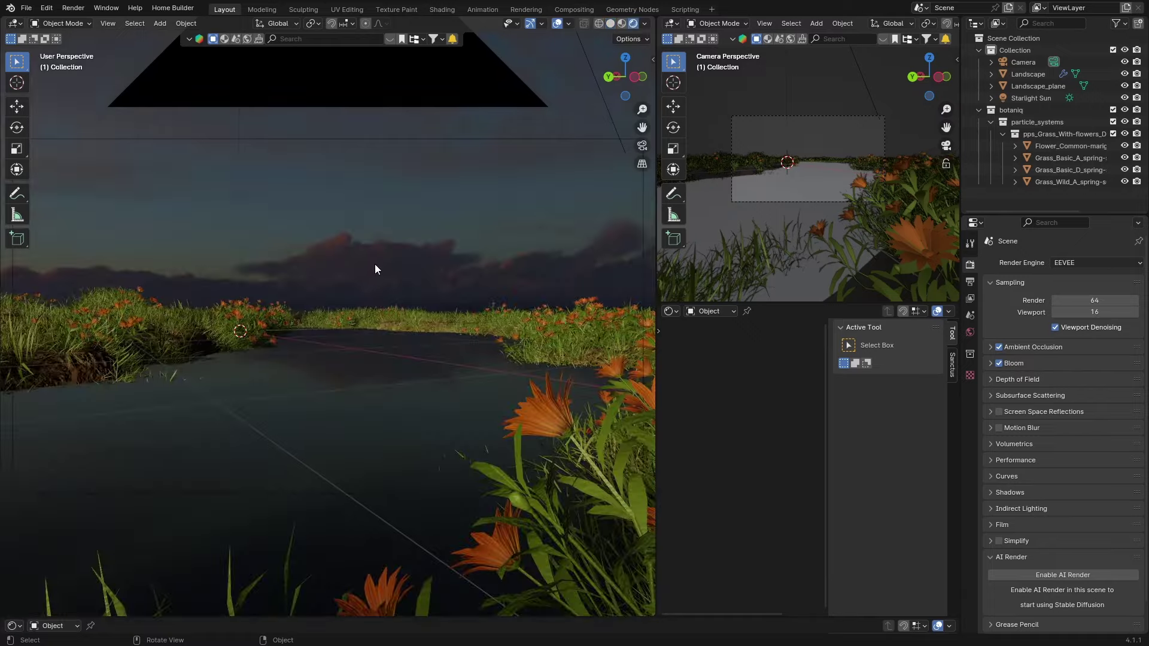
{"action": "scroll", "coordinate": [374, 264], "scroll_direction": "down", "scroll_amount": 5}
{"action": "middle_click_drag", "start_coordinate": [368, 281], "coordinate": [483, 363]}
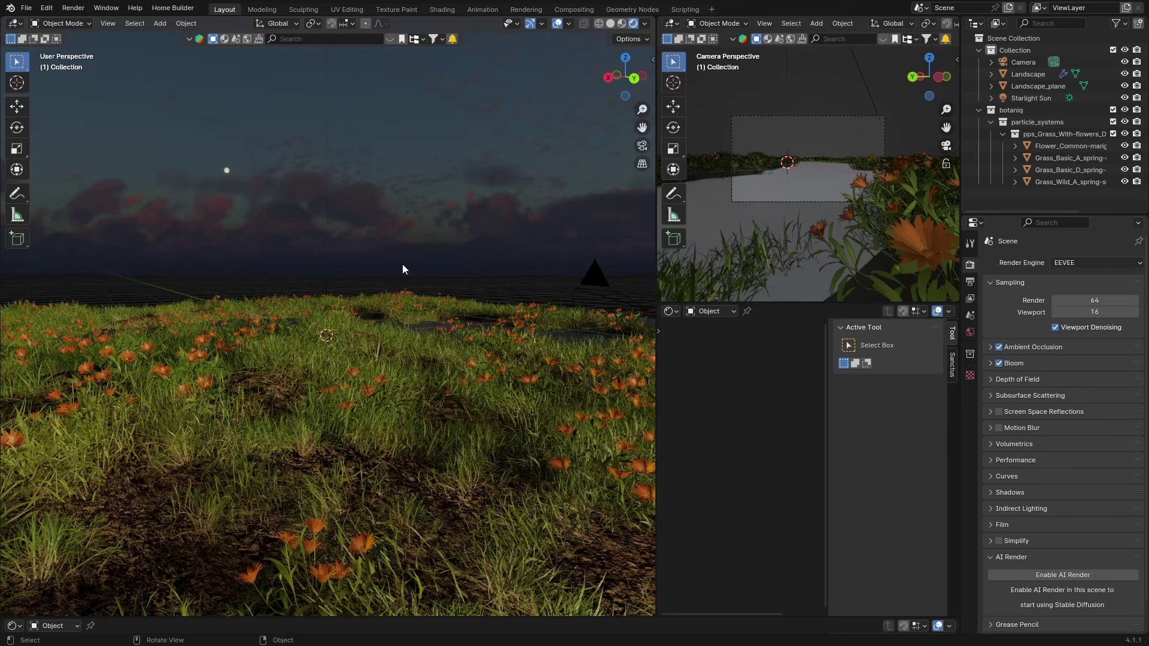
Step: Hide the viewport overlays and view the landscape from the scene camera
{"action": "left_click", "coordinate": [642, 146]}
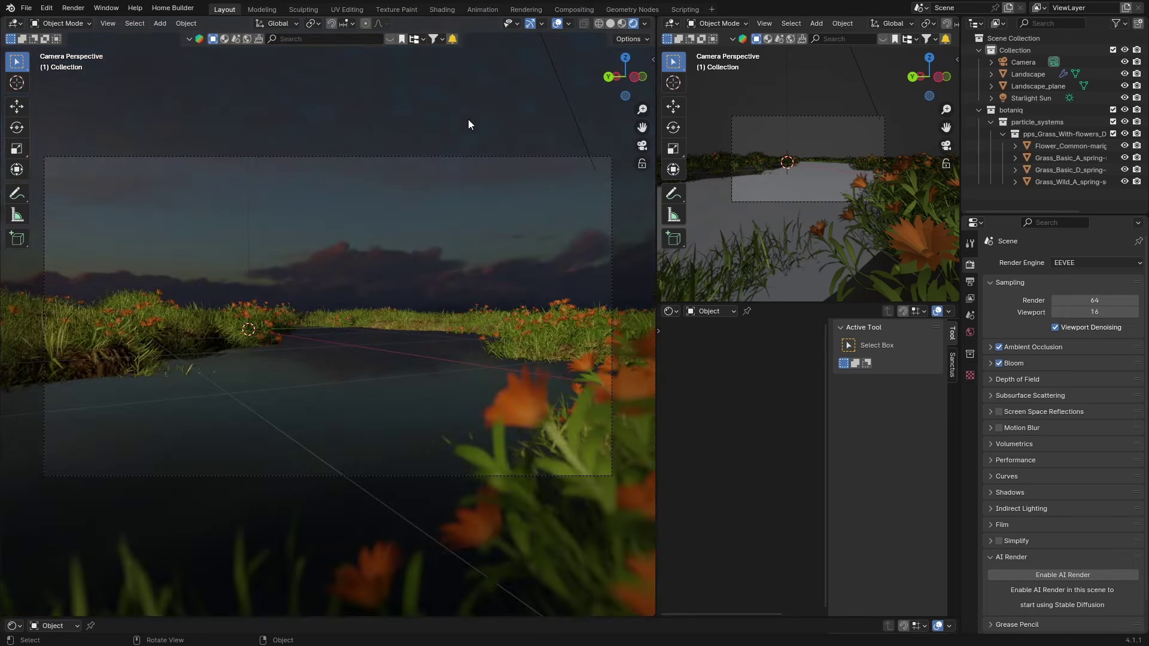
{"action": "left_click", "coordinate": [557, 23]}
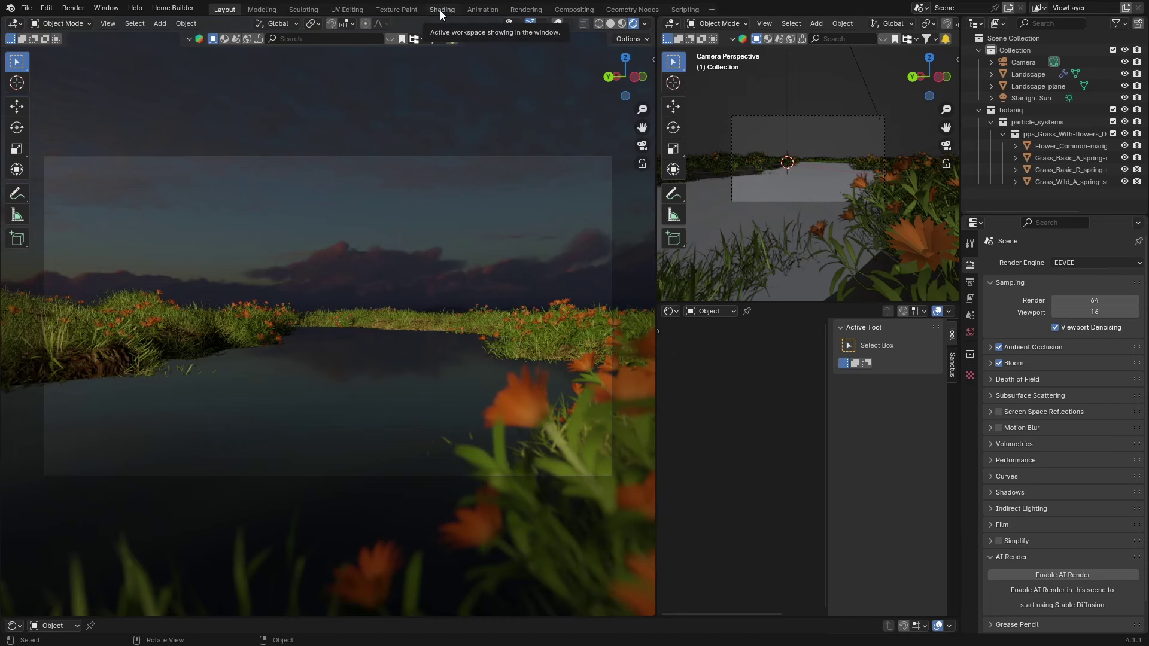
{"action": "middle_click_drag", "start_coordinate": [334, 296], "coordinate": [375, 306]}
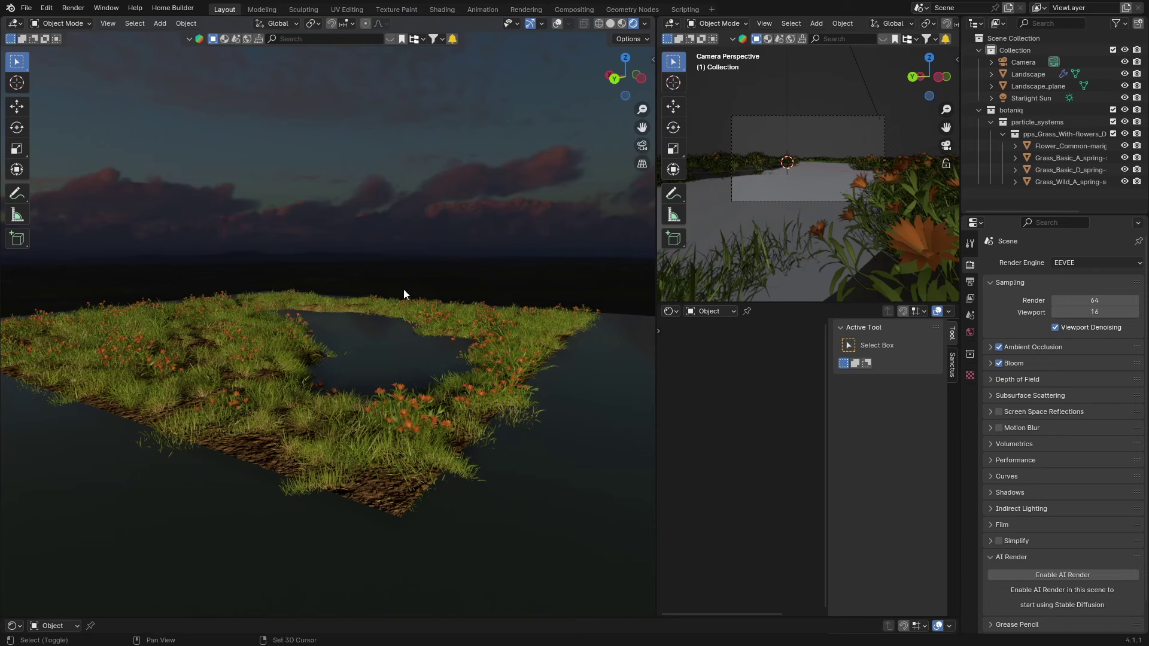
Step: Add a mesh cube and scale it uniformly to 10.182
{"action": "key", "text": "shift+a"}
{"action": "mouse_move", "coordinate": [401, 325]}
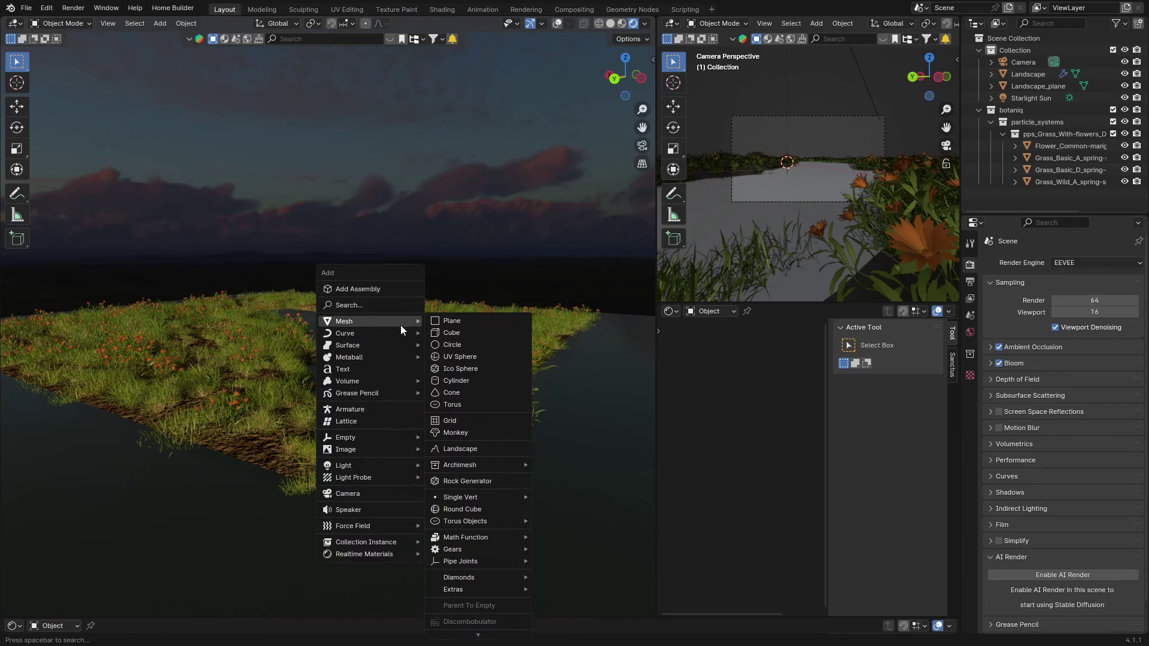
{"action": "left_click", "coordinate": [455, 331]}
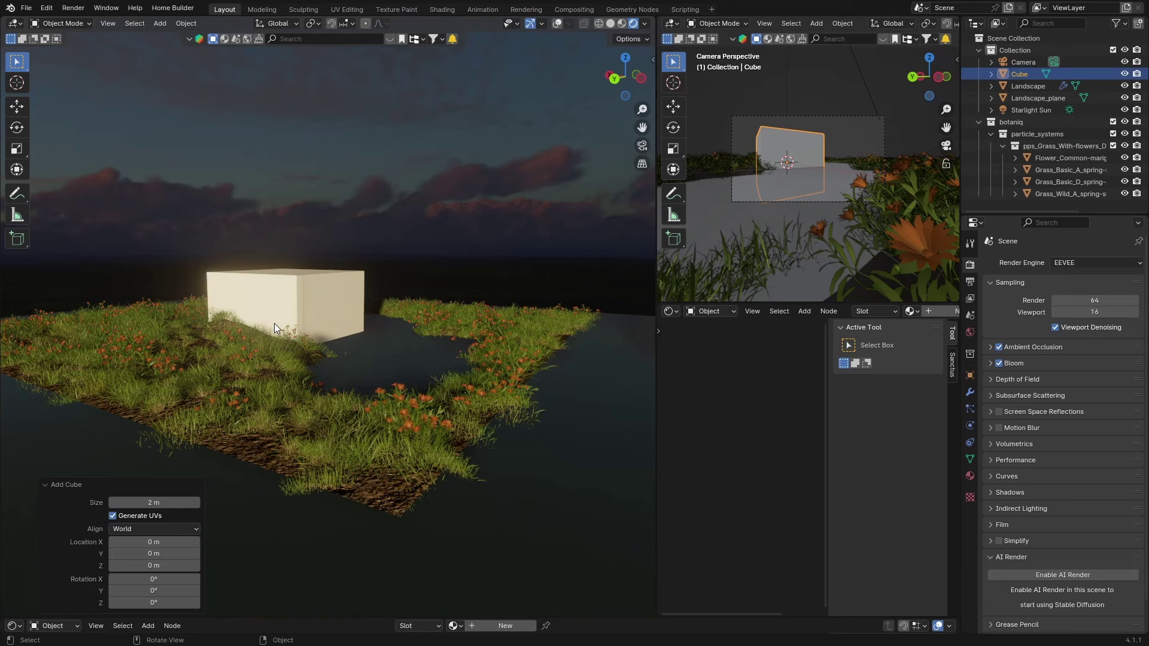
{"action": "key", "text": "s"}
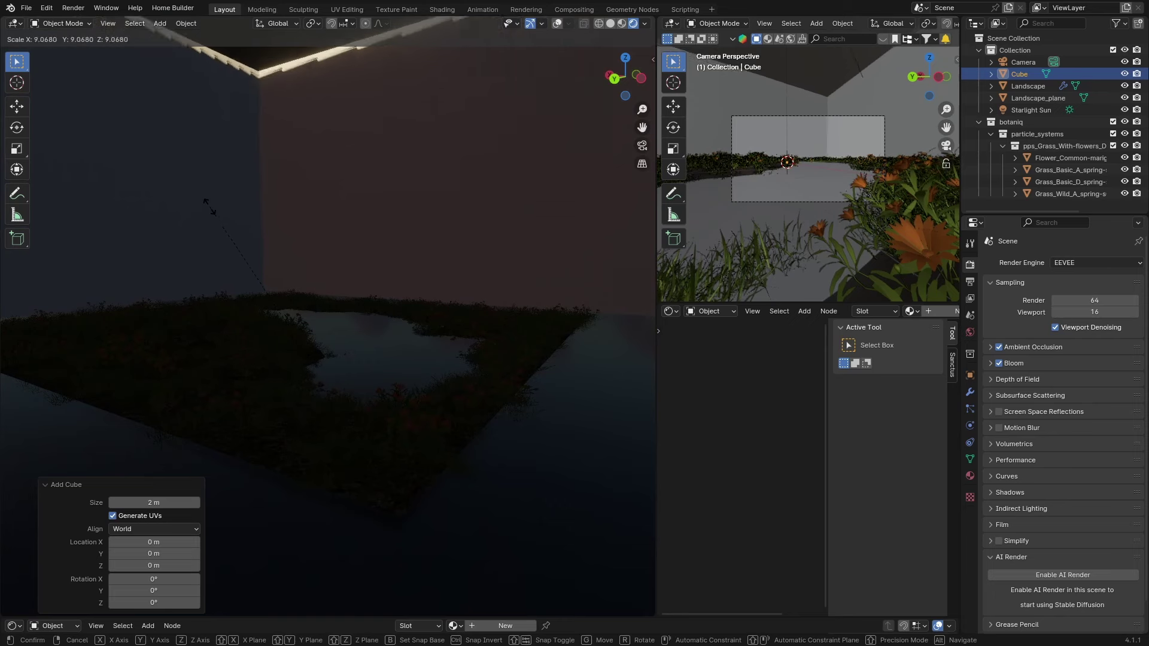
{"action": "left_click", "coordinate": [264, 255]}
{"action": "scroll", "coordinate": [308, 301], "scroll_direction": "down", "scroll_amount": 6}
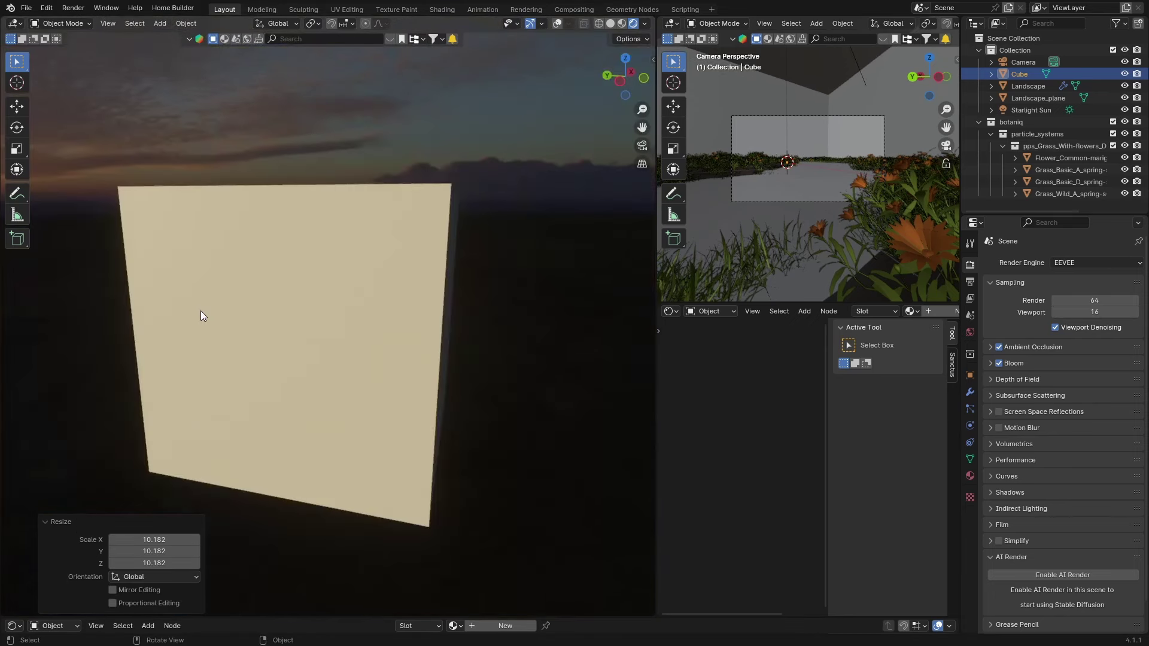
{"action": "scroll", "coordinate": [200, 310], "scroll_direction": "down", "scroll_amount": 5}
{"action": "middle_click_drag", "start_coordinate": [198, 314], "coordinate": [225, 317]}
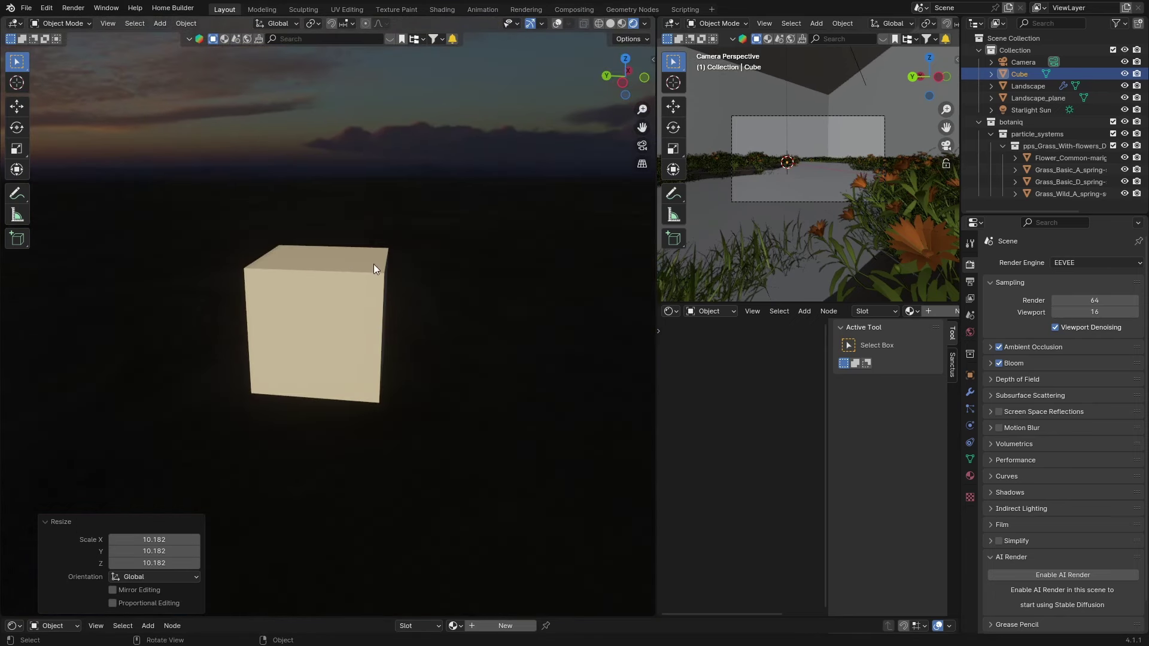
Step: In the Shading workspace, create a new material for the cube
{"action": "left_click", "coordinate": [436, 10]}
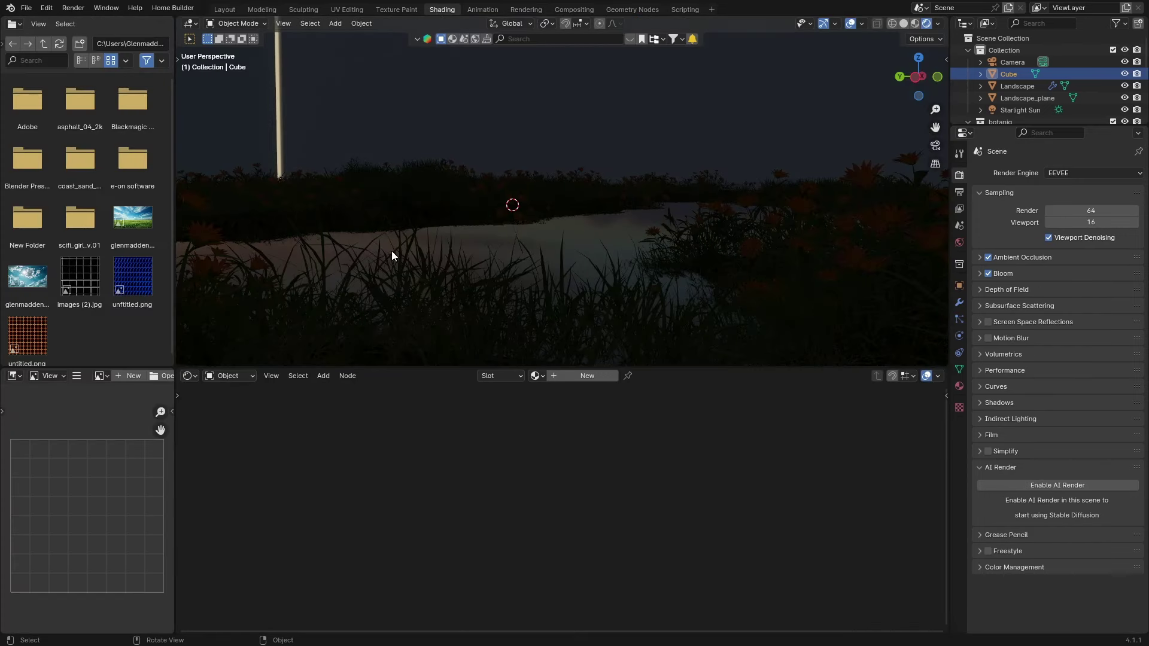
{"action": "left_click", "coordinate": [569, 375]}
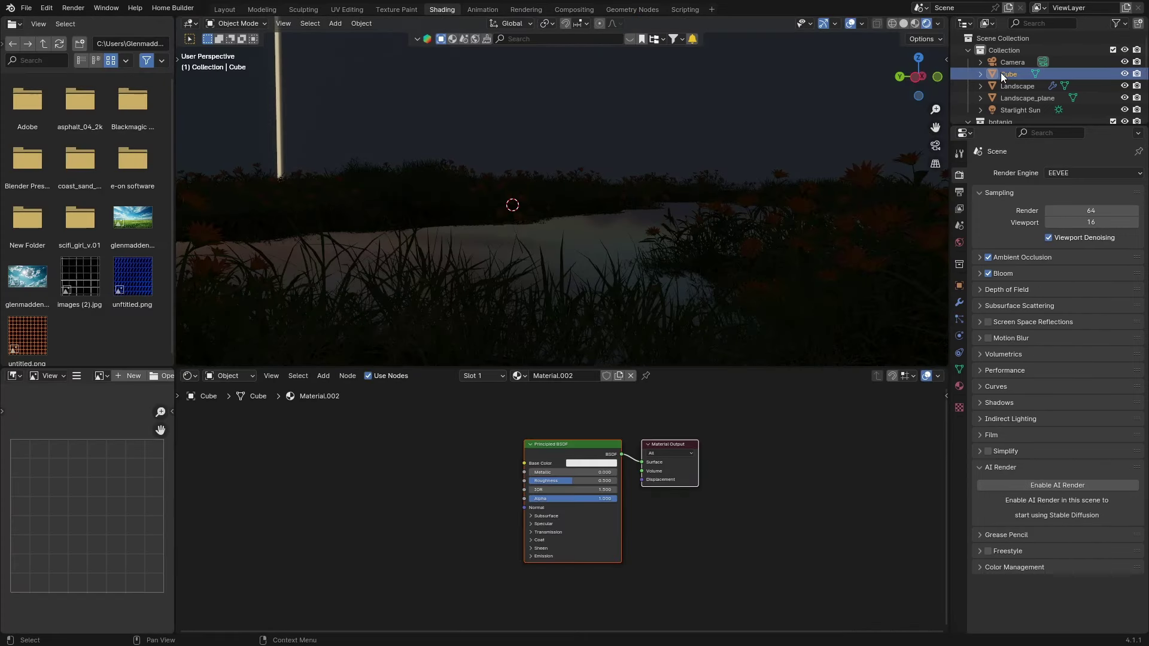
{"action": "middle_click_drag", "start_coordinate": [367, 491], "coordinate": [421, 487]}
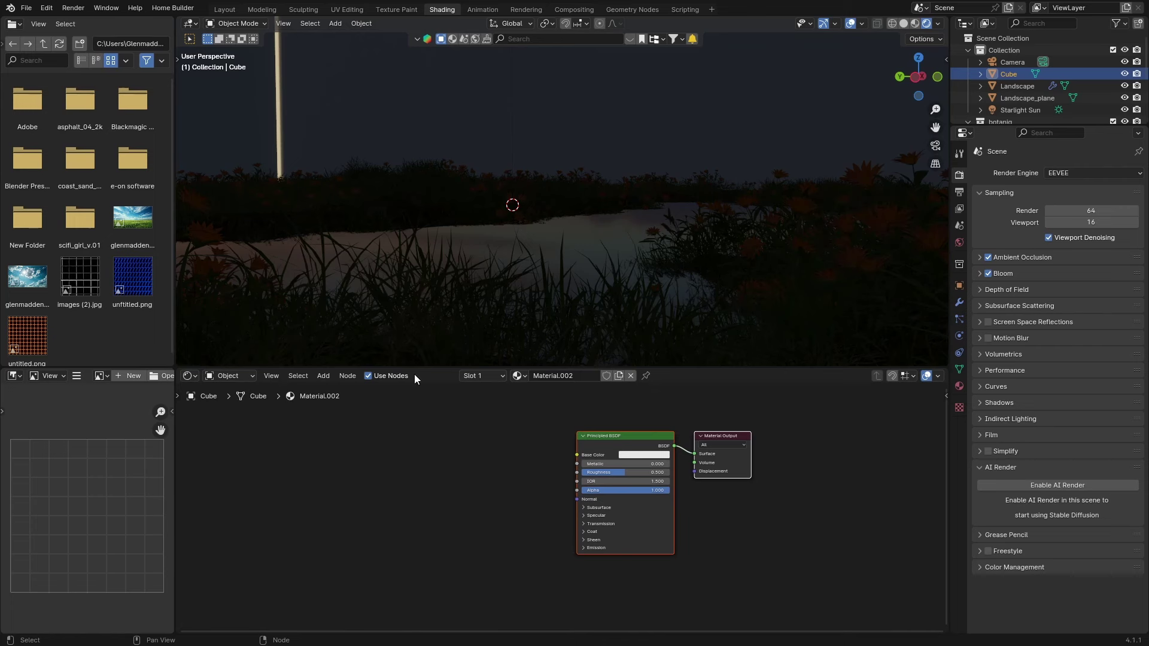
{"action": "left_click", "coordinate": [934, 146]}
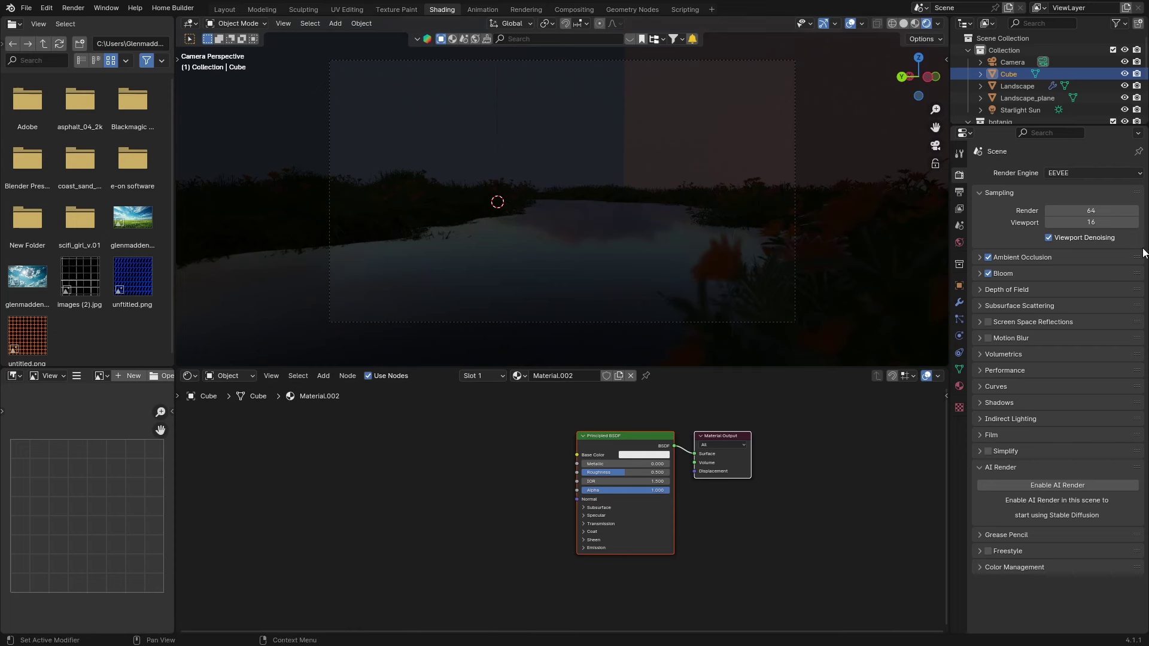
Step: Replace the Principled BSDF node with a Principled Volume node
{"action": "left_click", "coordinate": [607, 451]}
{"action": "key", "text": "x"}
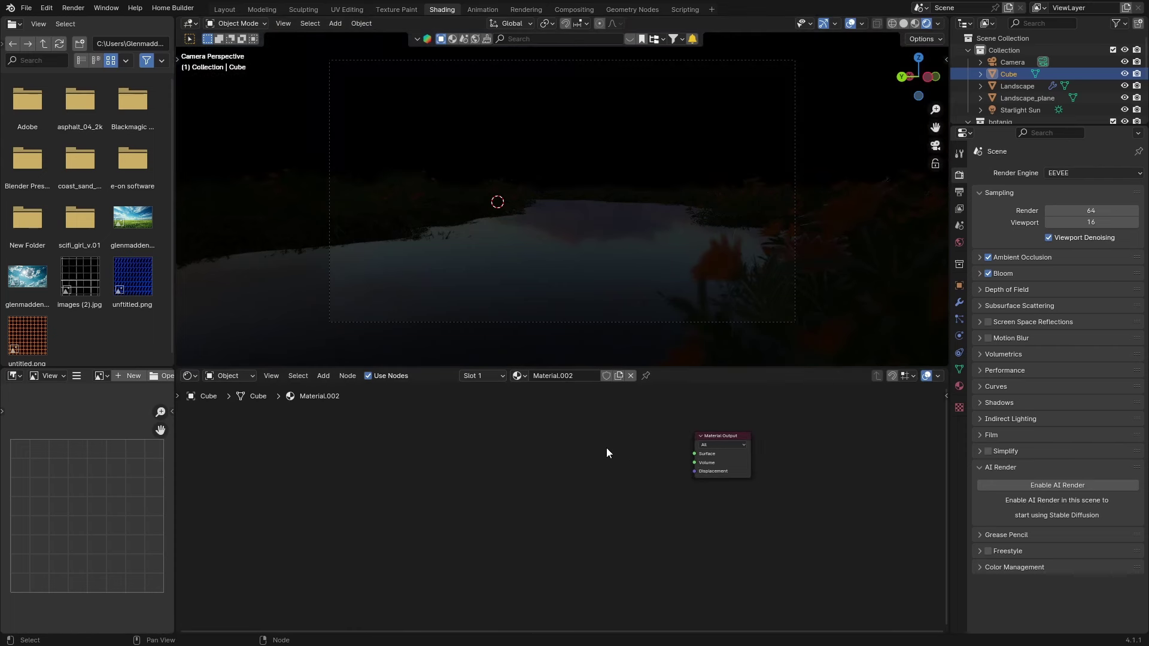
{"action": "key", "text": "shift+a"}
{"action": "left_click", "coordinate": [595, 446]}
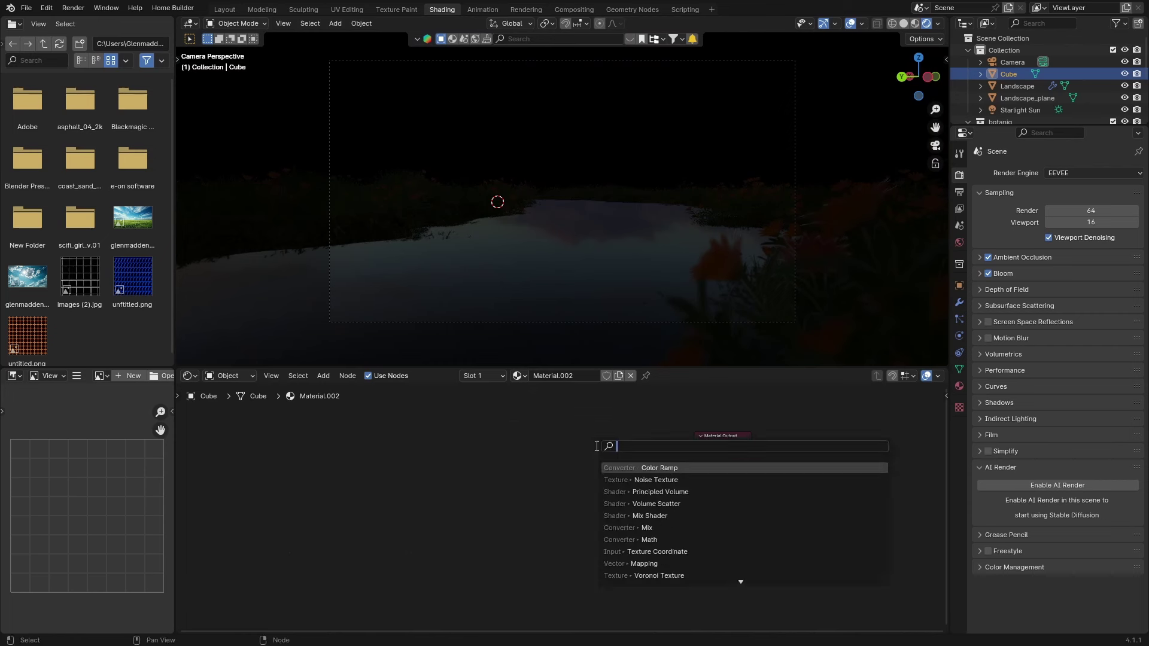
{"action": "type", "text": "vol"}
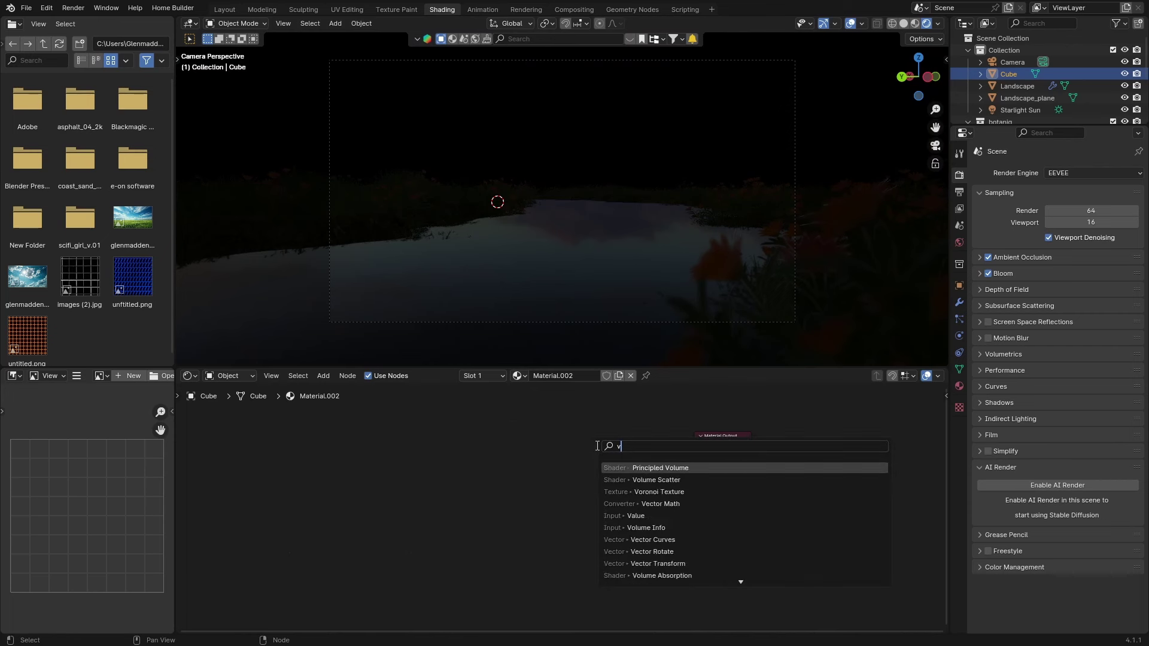
{"action": "key", "text": "Down"}
{"action": "key", "text": "Down"}
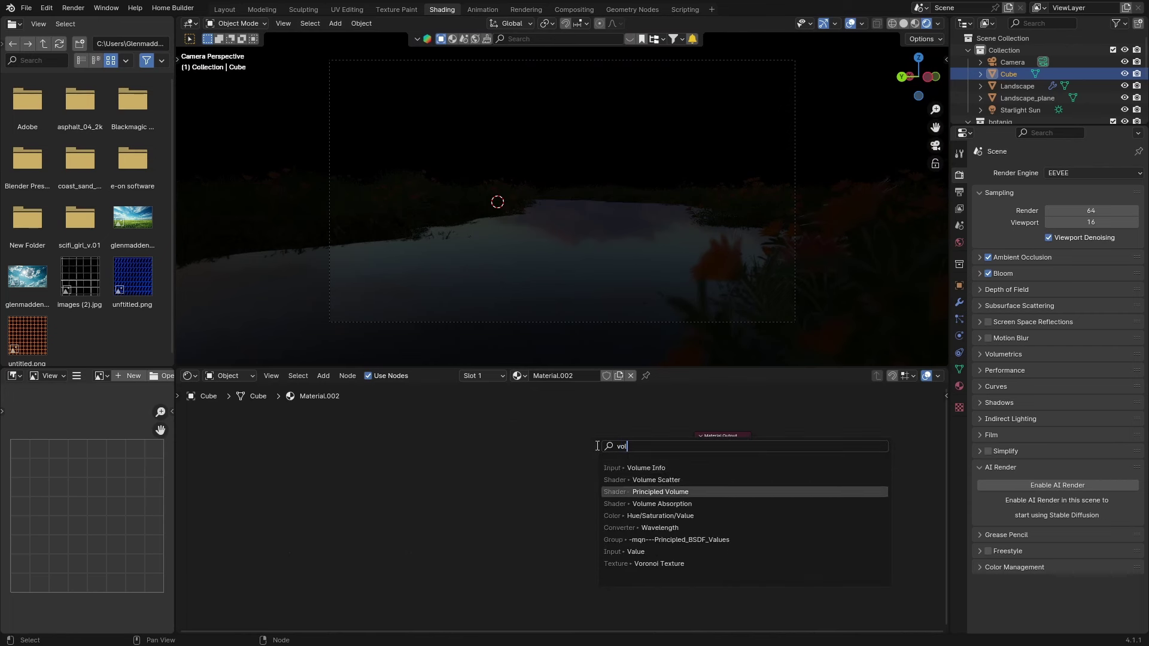
{"action": "key", "text": "Return"}
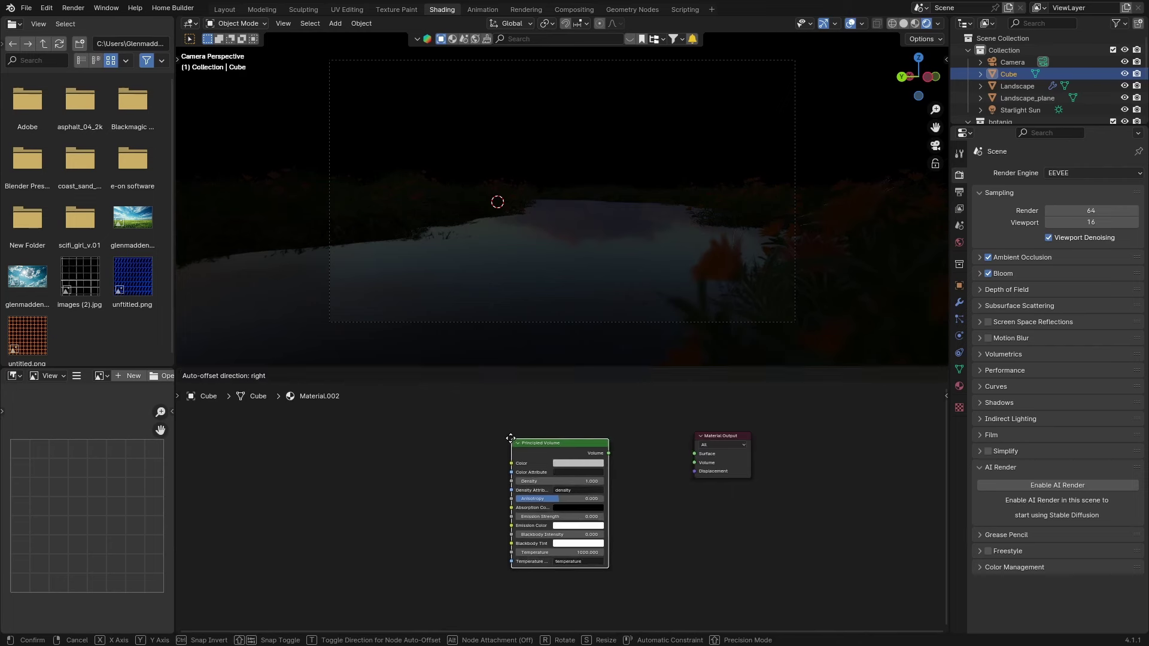
{"action": "left_click", "coordinate": [566, 429]}
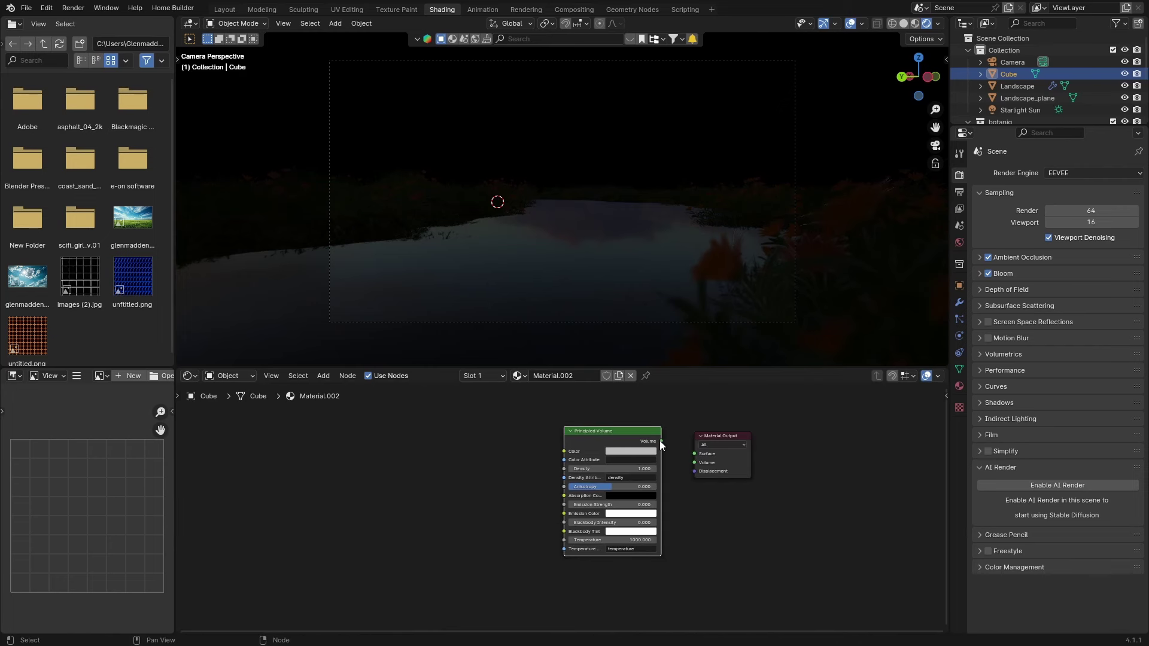
Step: Connect Principled Volume to the output's Volume input and set Density to 0.1
{"action": "left_click_drag", "start_coordinate": [659, 441], "coordinate": [694, 463]}
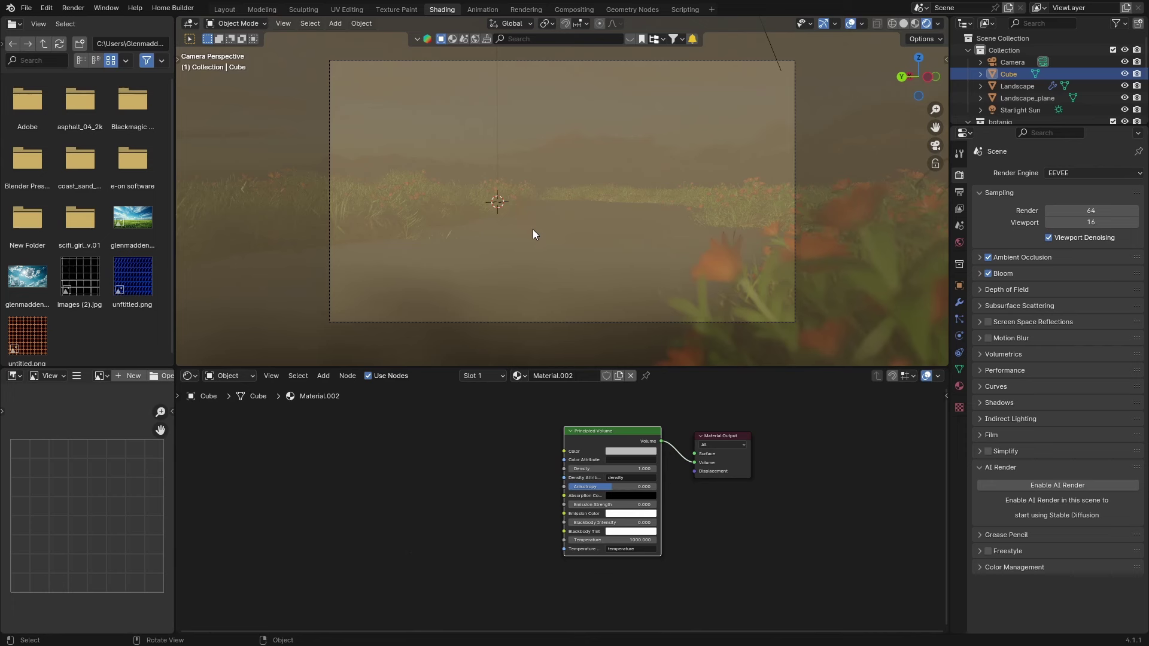
{"action": "left_click", "coordinate": [595, 469]}
{"action": "type", "text": "0"}
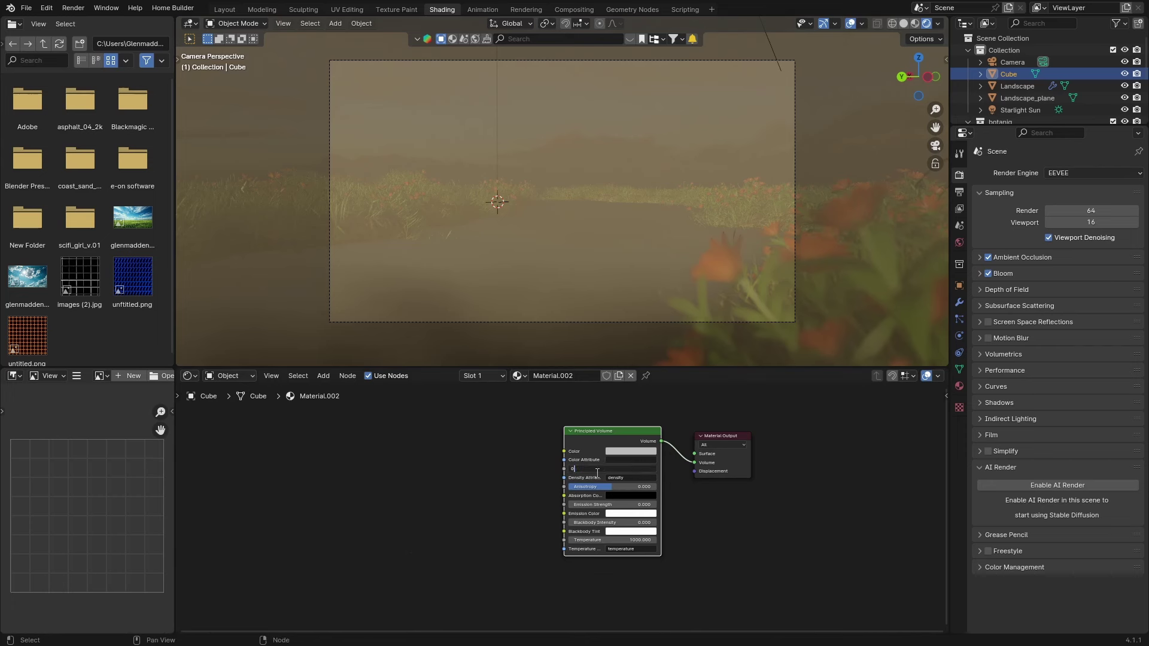
{"action": "type", "text": ".1"}
{"action": "key", "text": "Return"}
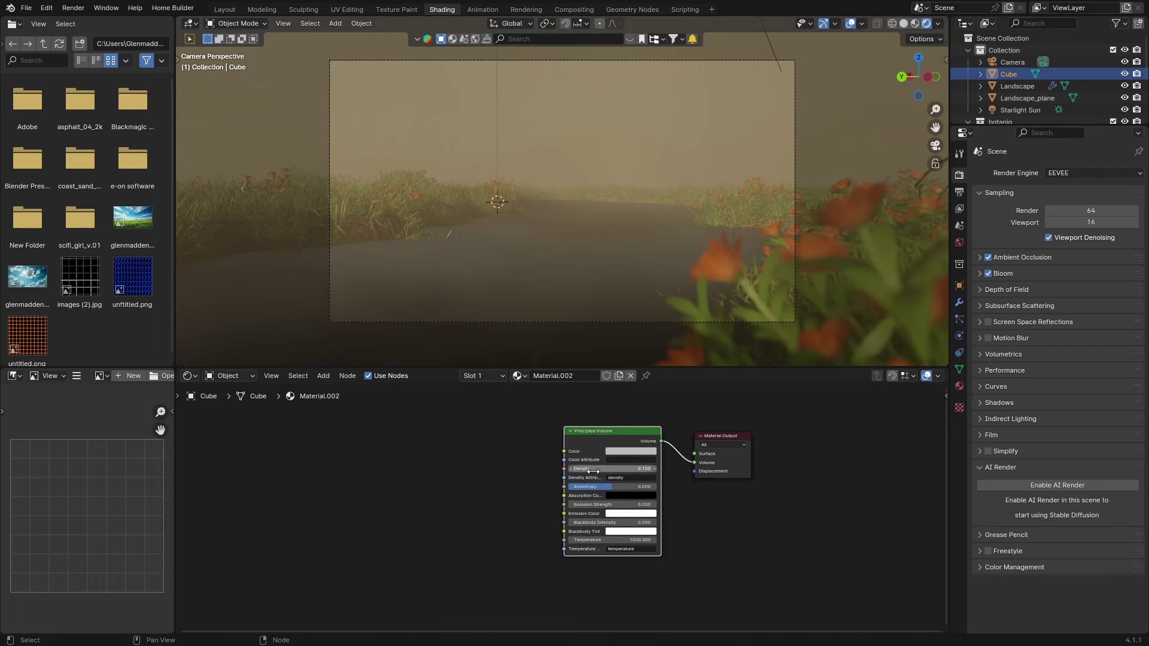
{"action": "mouse_move", "coordinate": [694, 286]}
{"action": "middle_mouse_down"}
{"action": "mouse_move", "coordinate": [443, 277]}
{"action": "mouse_move", "coordinate": [676, 274]}
{"action": "middle_mouse_up"}
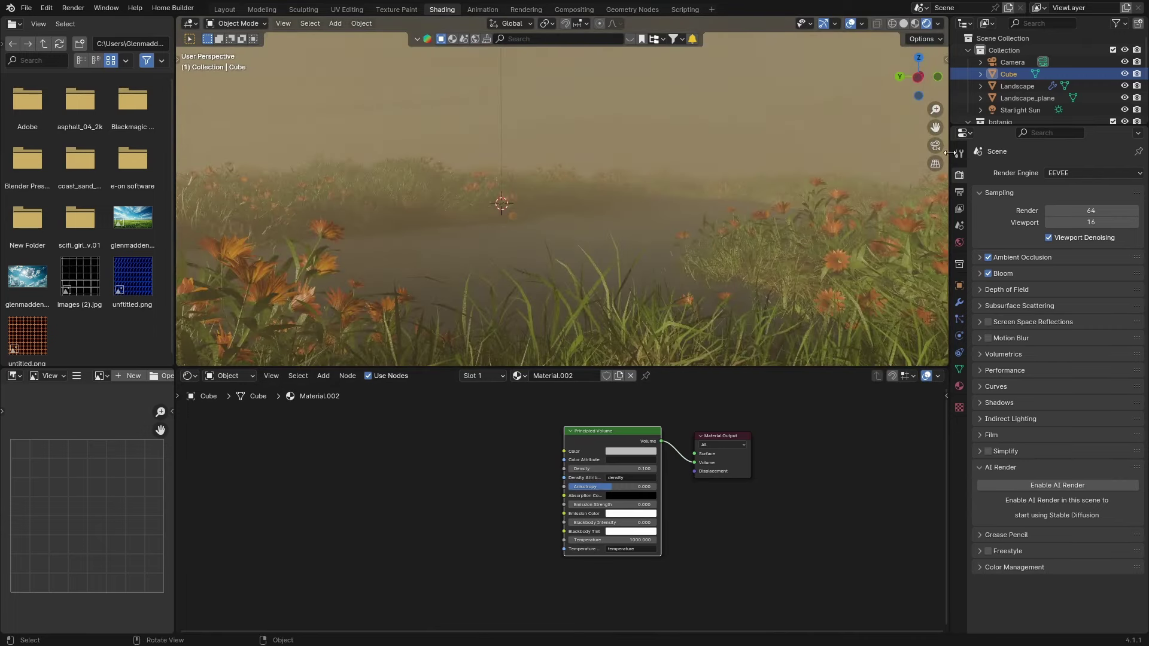
{"action": "left_click", "coordinate": [938, 148]}
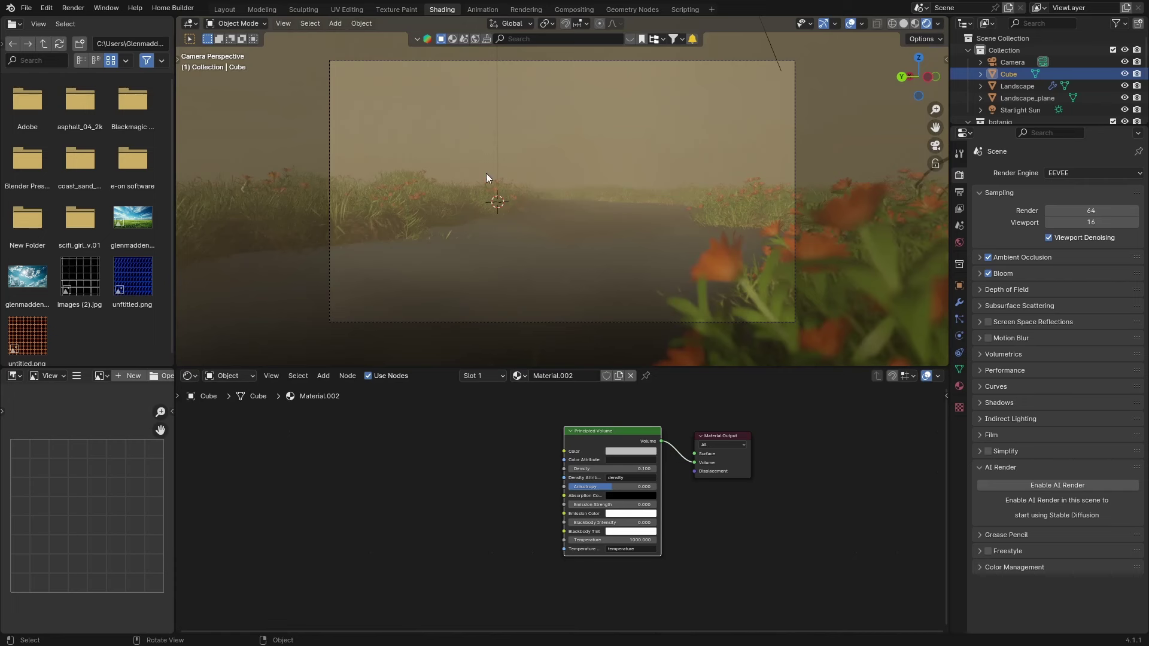
{"action": "left_click", "coordinate": [507, 459]}
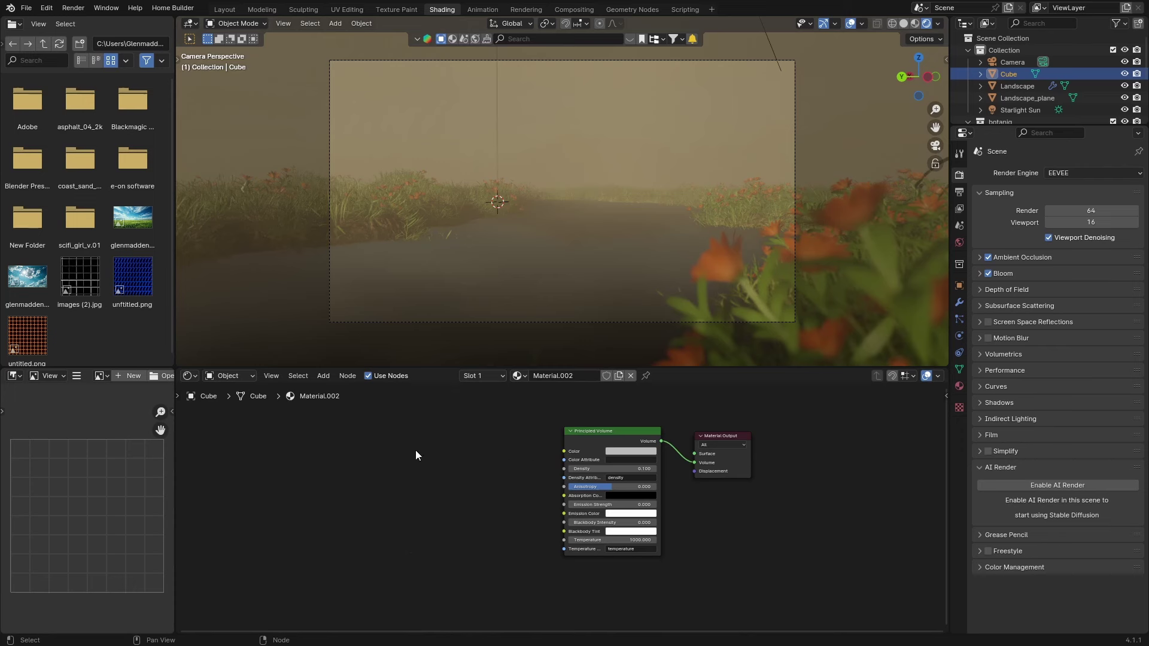
Step: Add a Noise Texture node with Texture Coordinate and Mapping nodes via Ctrl+T
{"action": "key", "text": "shift+a"}
{"action": "left_click", "coordinate": [343, 455]}
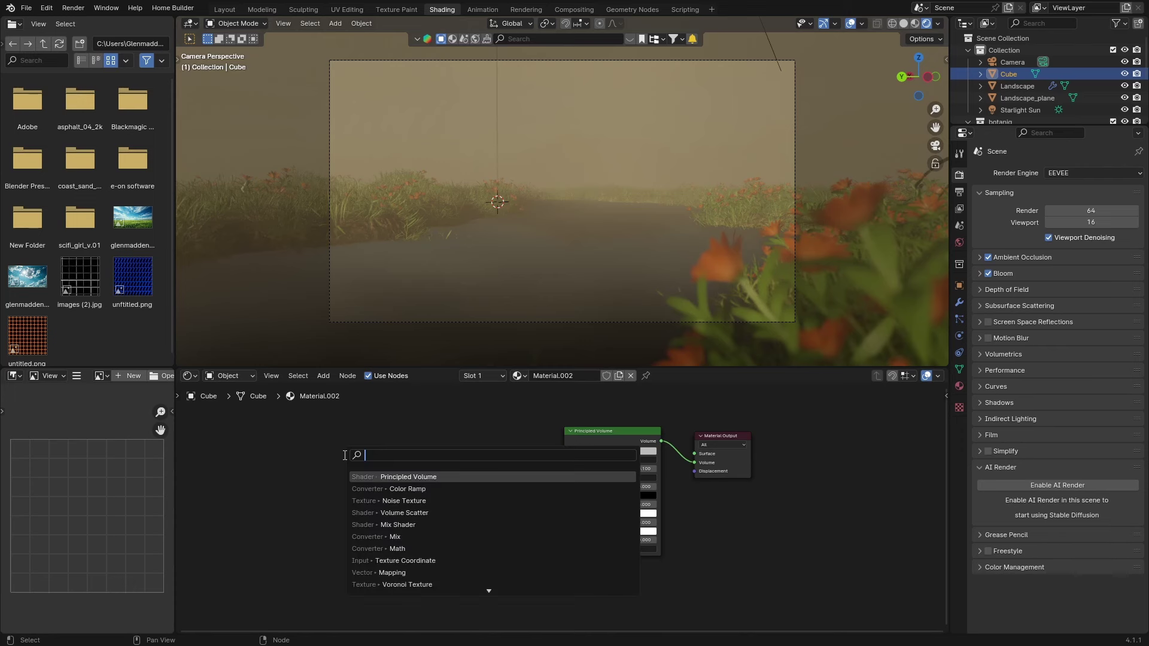
{"action": "type", "text": "noi"}
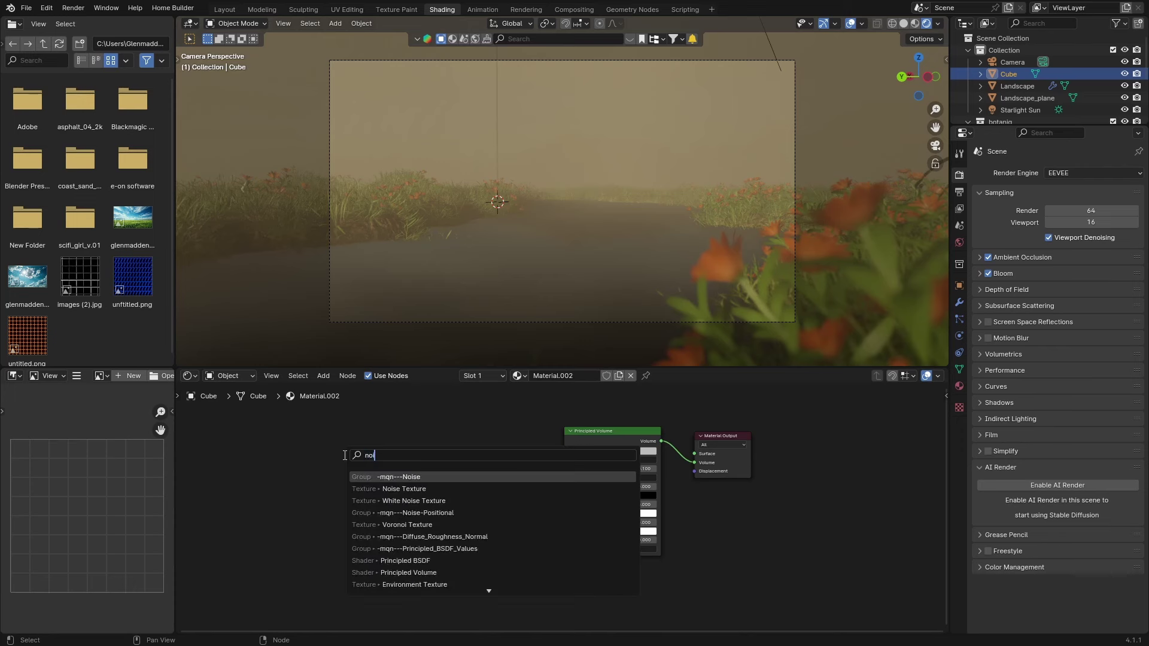
{"action": "key", "text": "Down"}
{"action": "key", "text": "Return"}
{"action": "left_click", "coordinate": [374, 441]}
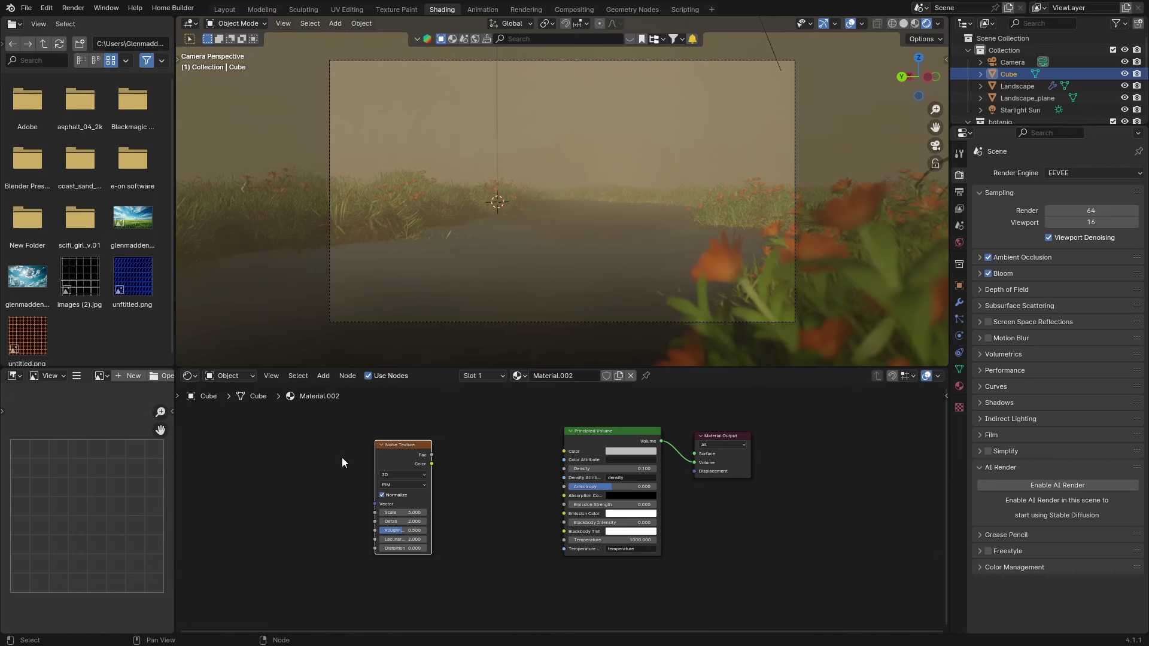
{"action": "key", "text": "ctrl+t"}
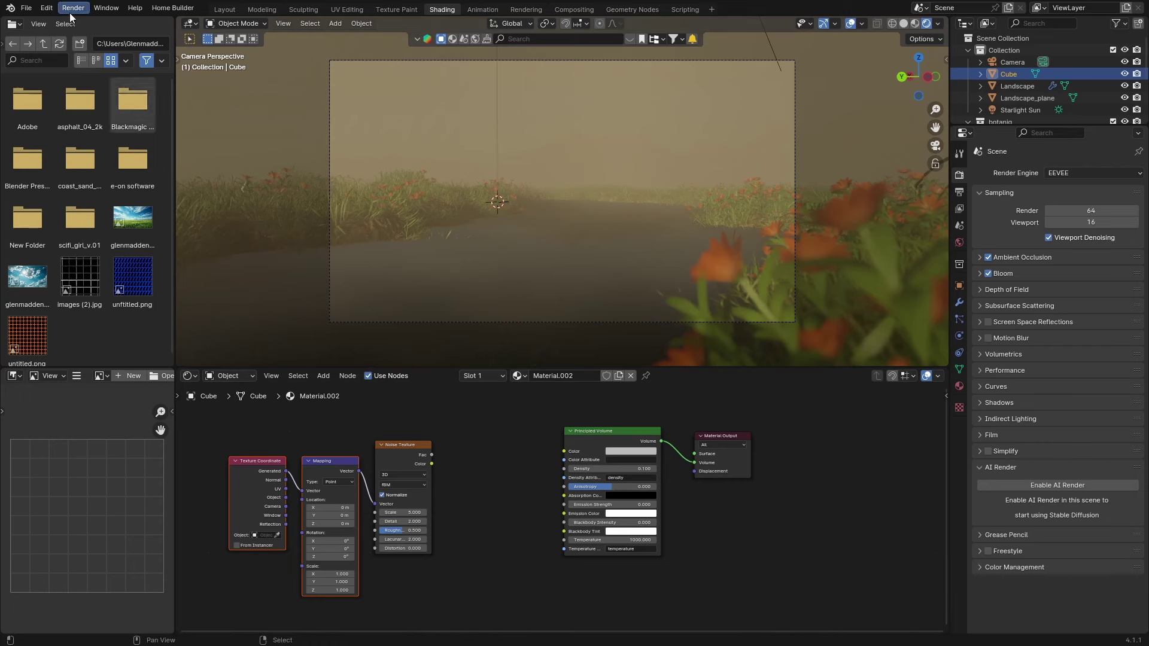
{"action": "left_click", "coordinate": [47, 7]}
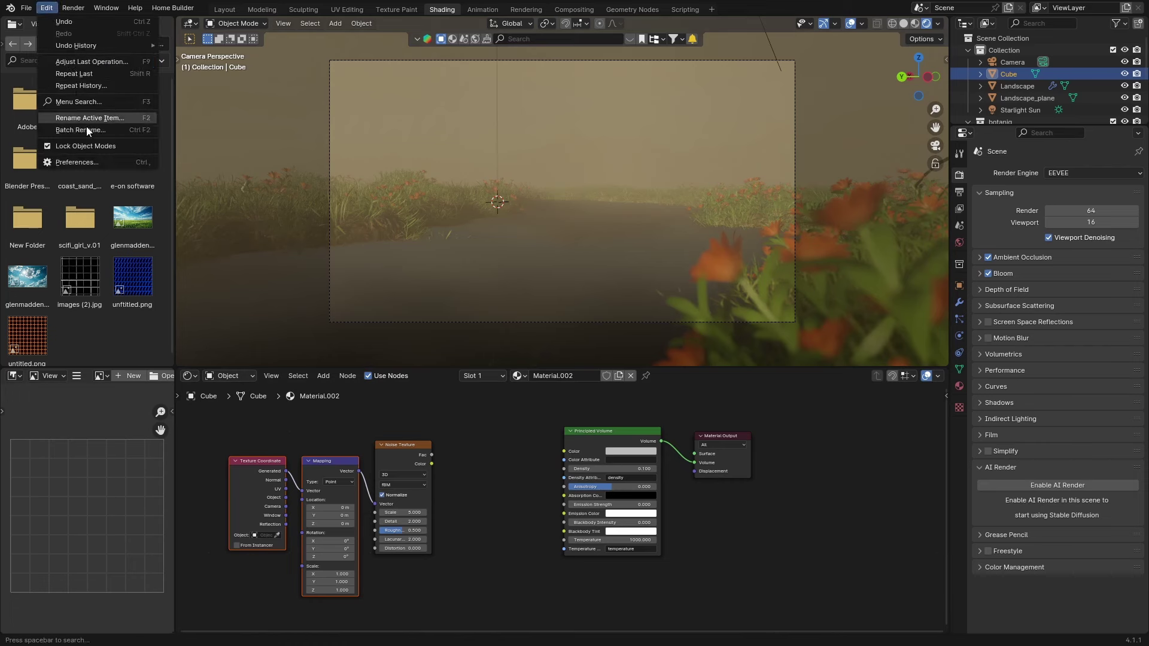
{"action": "left_click", "coordinate": [76, 162]}
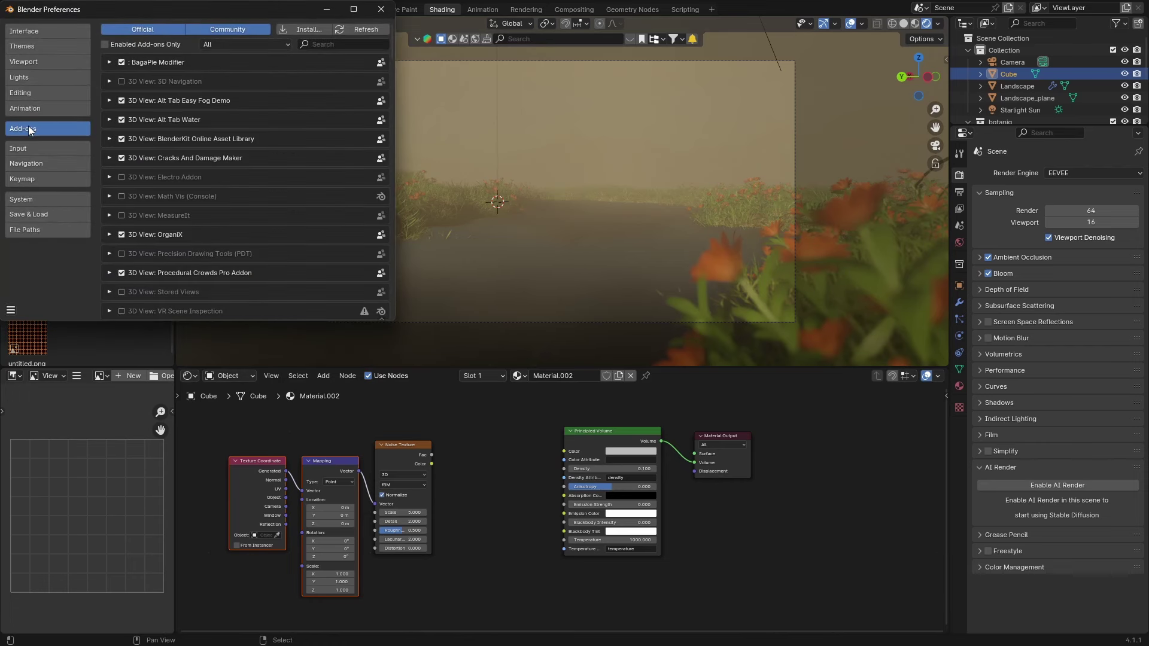
{"action": "left_click", "coordinate": [326, 45]}
{"action": "type", "text": "node"}
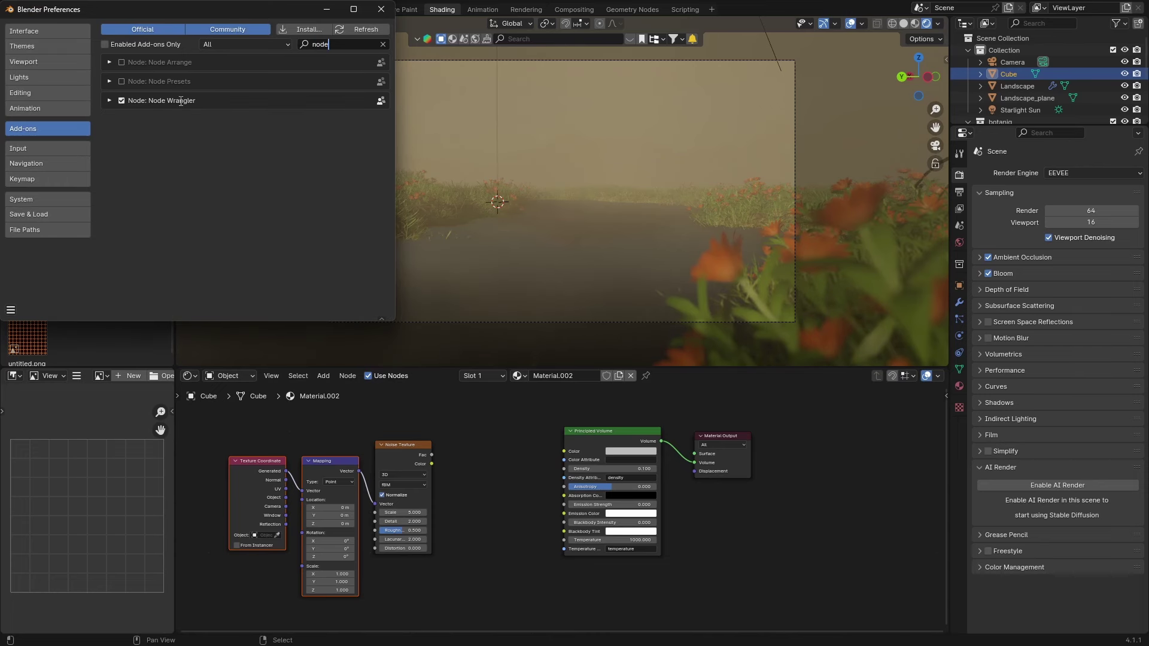
{"action": "left_click", "coordinate": [380, 9]}
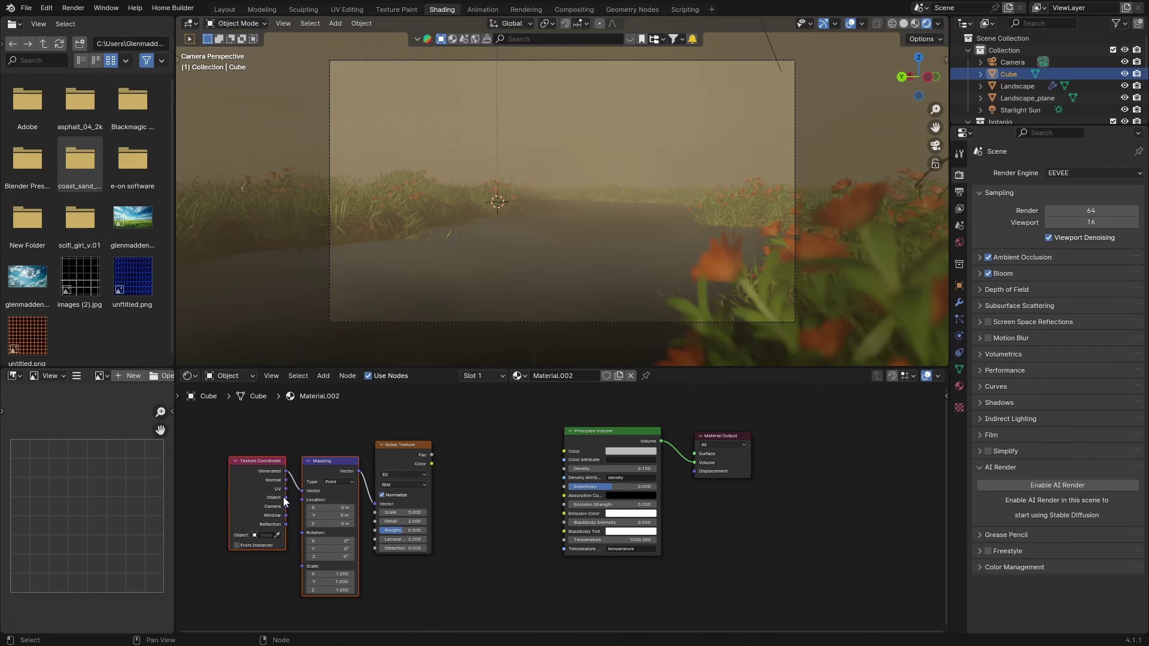
Step: Link Object coordinates to Mapping and noise Fac to Density, with noise Detail 15
{"action": "left_click_drag", "start_coordinate": [285, 497], "coordinate": [305, 493]}
{"action": "left_click_drag", "start_coordinate": [430, 455], "coordinate": [560, 468]}
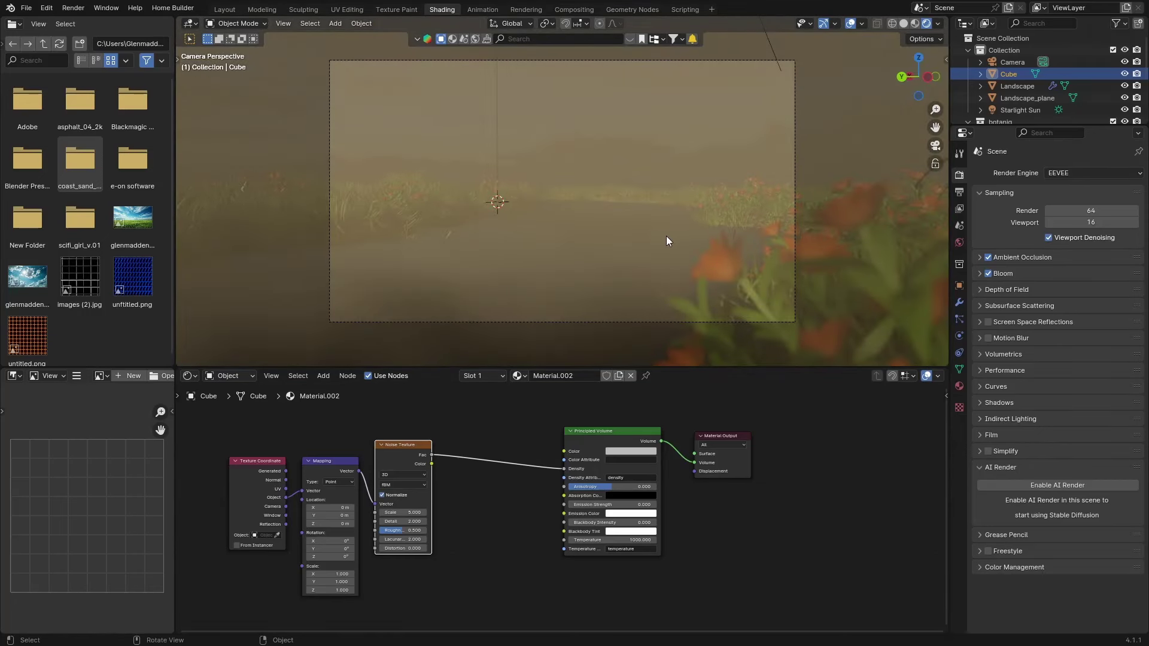
{"action": "left_click", "coordinate": [397, 522]}
{"action": "type", "text": "15"}
{"action": "key", "text": "Return"}
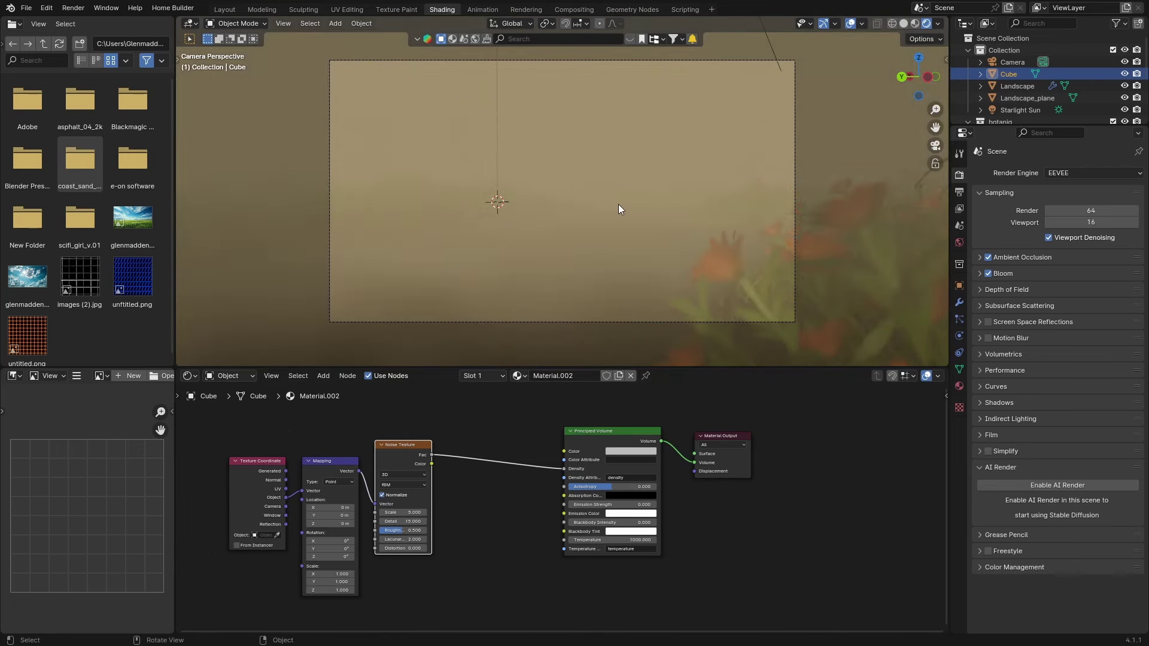
{"action": "middle_click_drag", "start_coordinate": [618, 203], "coordinate": [676, 201]}
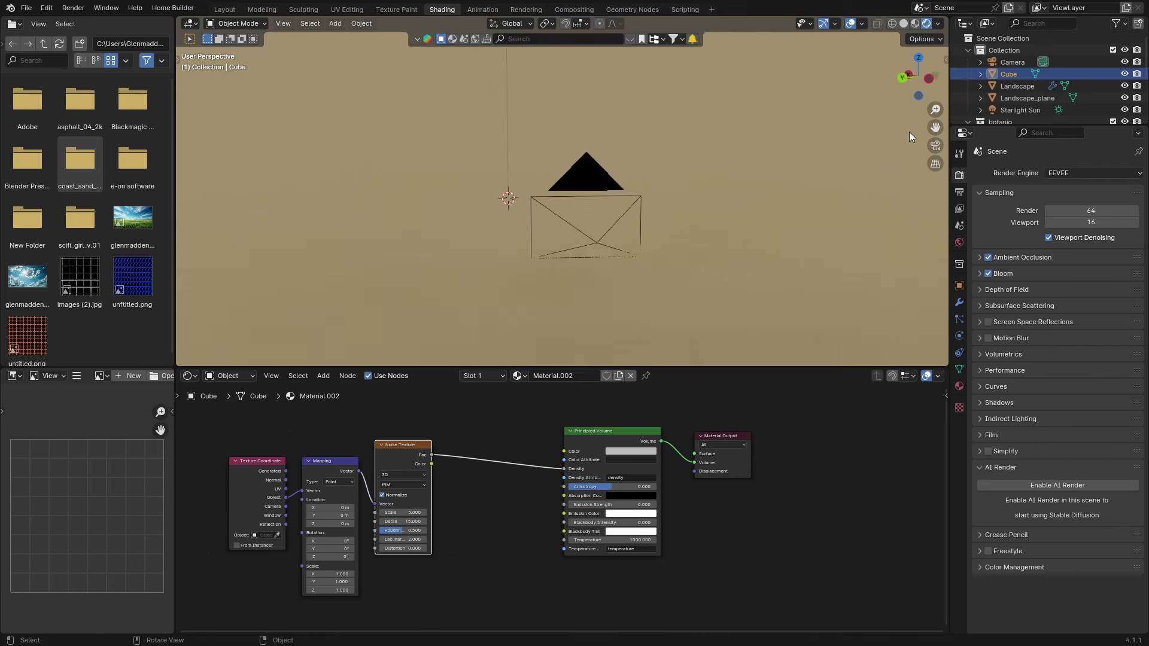
{"action": "left_click", "coordinate": [935, 145]}
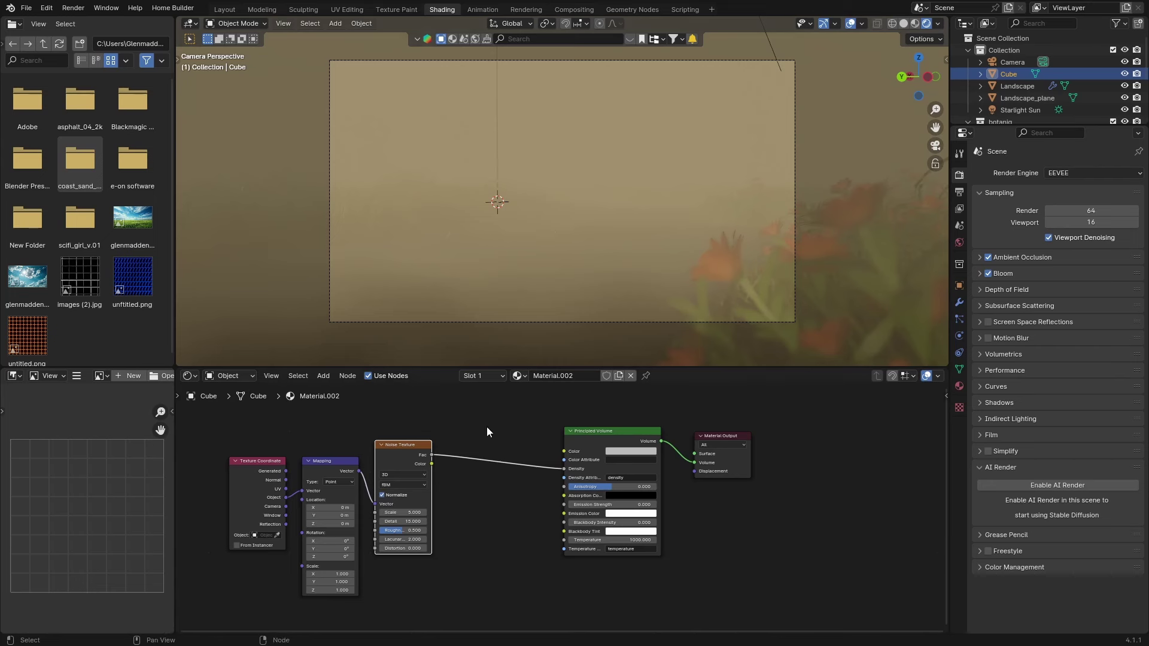
Step: Insert a Color Ramp node onto the noise-to-density link
{"action": "key", "text": "shift+a"}
{"action": "type", "text": "c"}
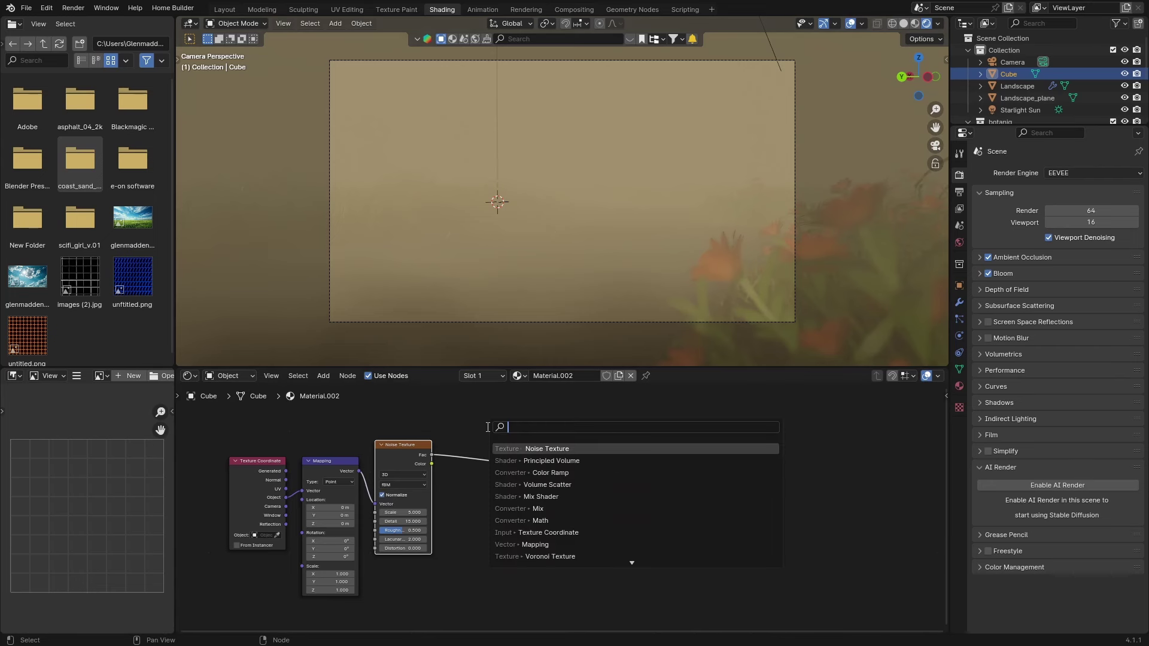
{"action": "type", "text": "olo"}
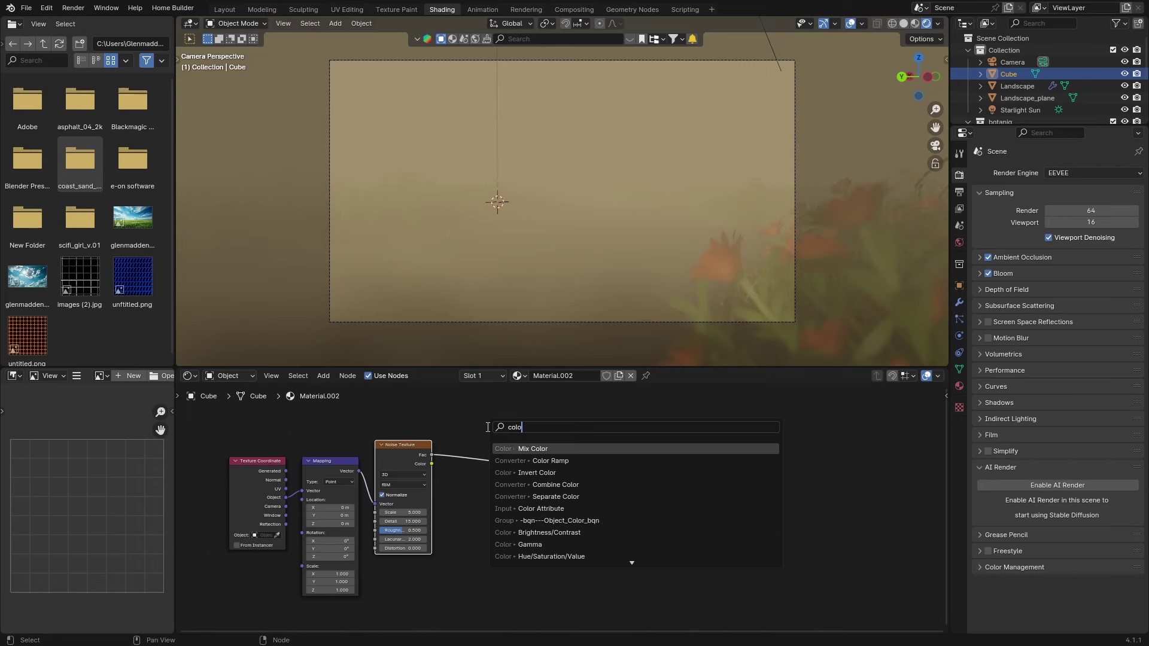
{"action": "key", "text": "Down"}
{"action": "key", "text": "Return"}
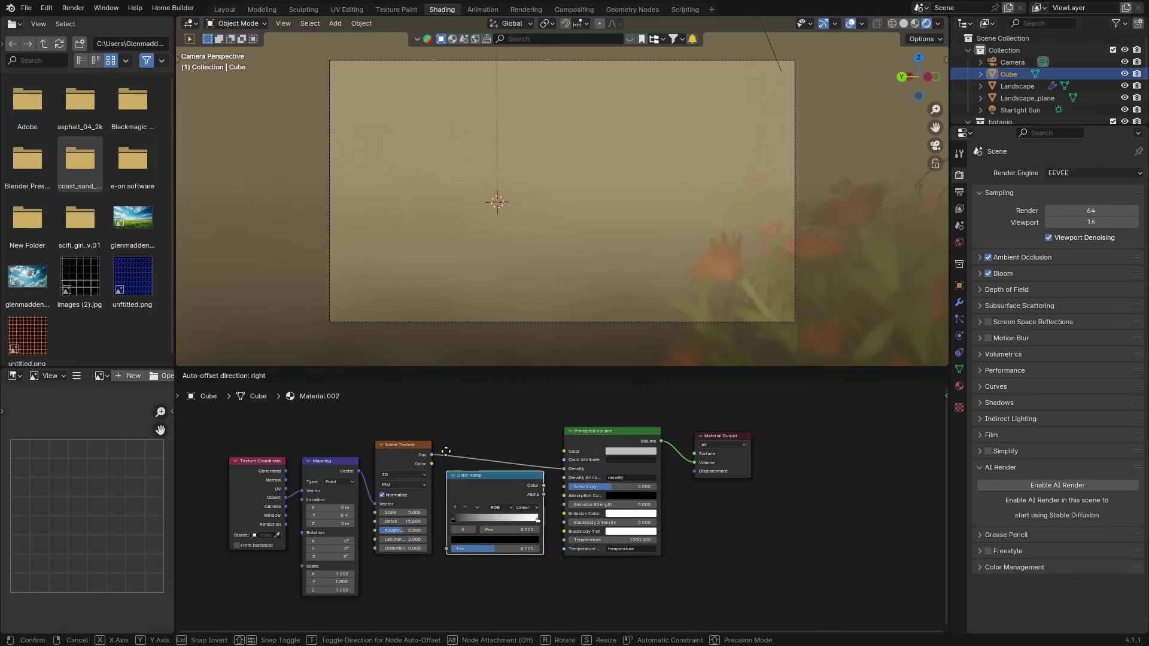
{"action": "left_click", "coordinate": [438, 440]}
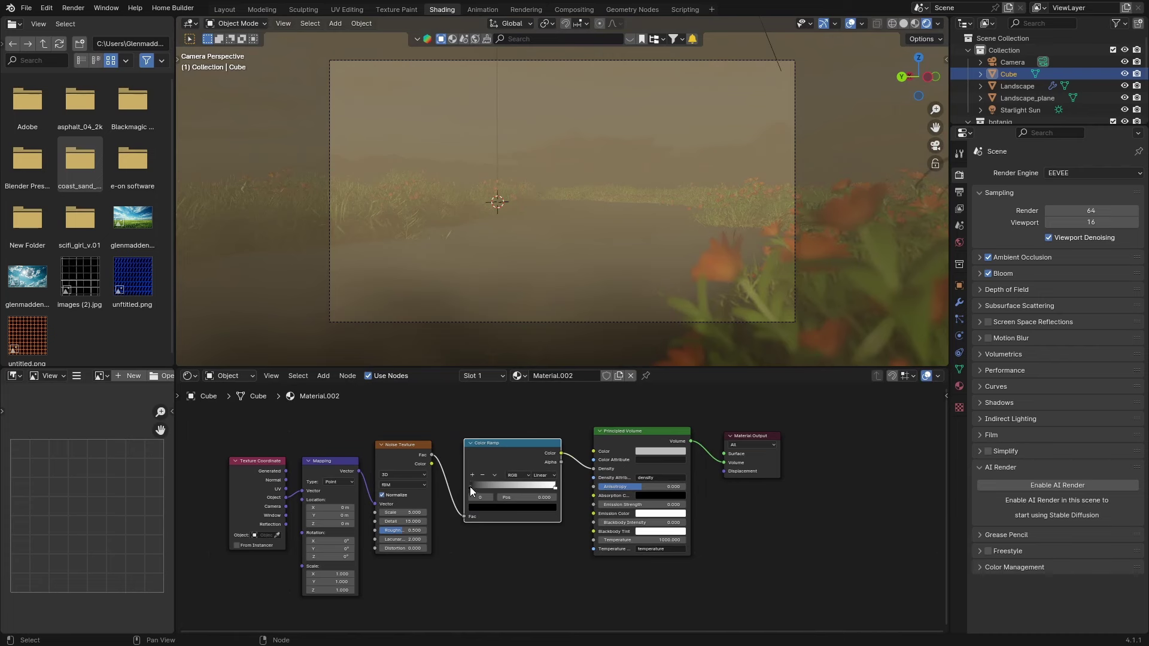
Step: Move the ramp's black stop to 0.186 and darken the white stop to grey 0.645
{"action": "scroll", "coordinate": [423, 427], "scroll_direction": "up", "scroll_amount": 2}
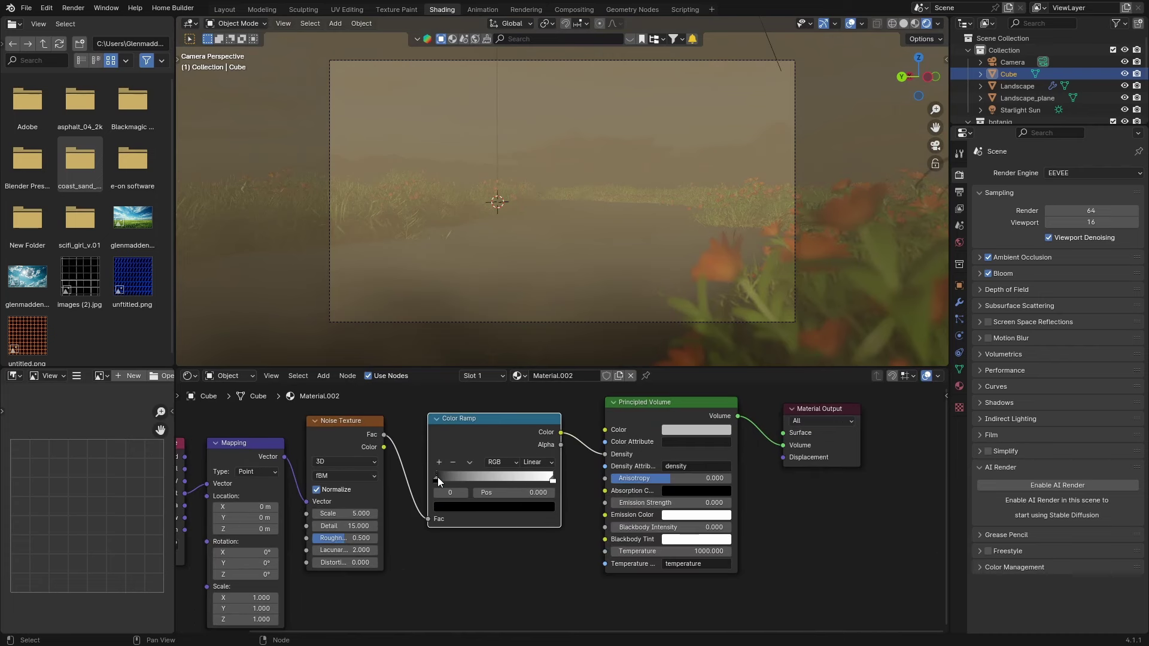
{"action": "left_click_drag", "start_coordinate": [438, 478], "coordinate": [474, 479]}
{"action": "left_click", "coordinate": [508, 480]}
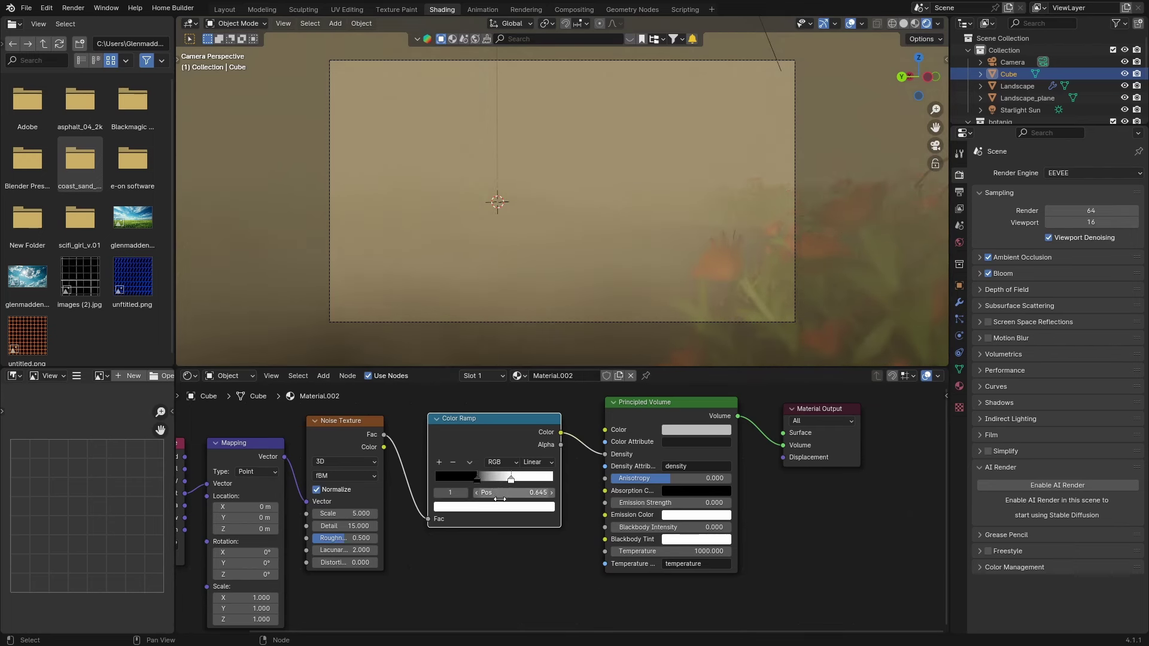
{"action": "left_click", "coordinate": [512, 507]}
{"action": "left_click_drag", "start_coordinate": [545, 355], "coordinate": [546, 366]}
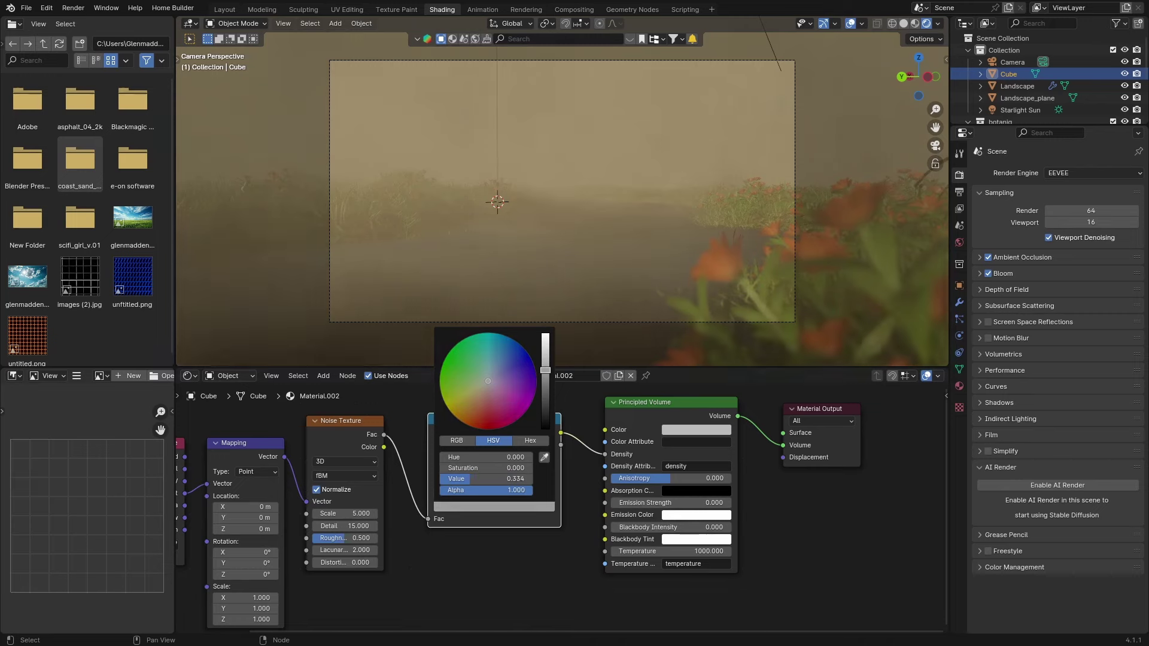
{"action": "mouse_move", "coordinate": [674, 145]}
{"action": "middle_mouse_down"}
{"action": "mouse_move", "coordinate": [519, 149]}
{"action": "mouse_move", "coordinate": [671, 148]}
{"action": "middle_mouse_up"}
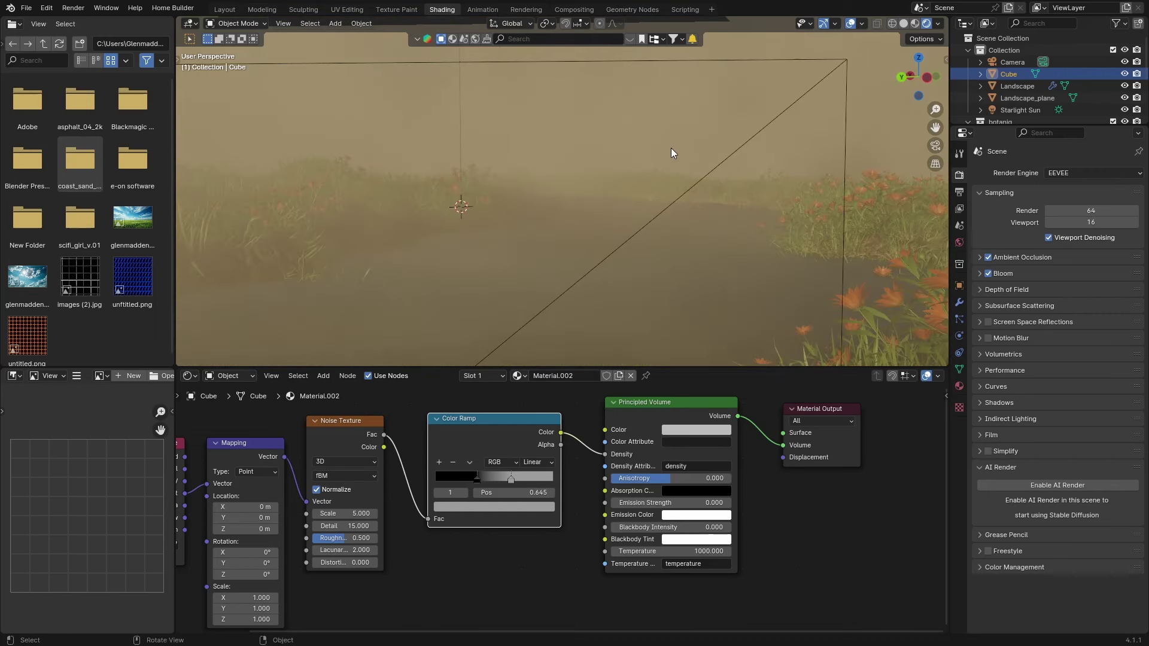
{"action": "left_click", "coordinate": [936, 146]}
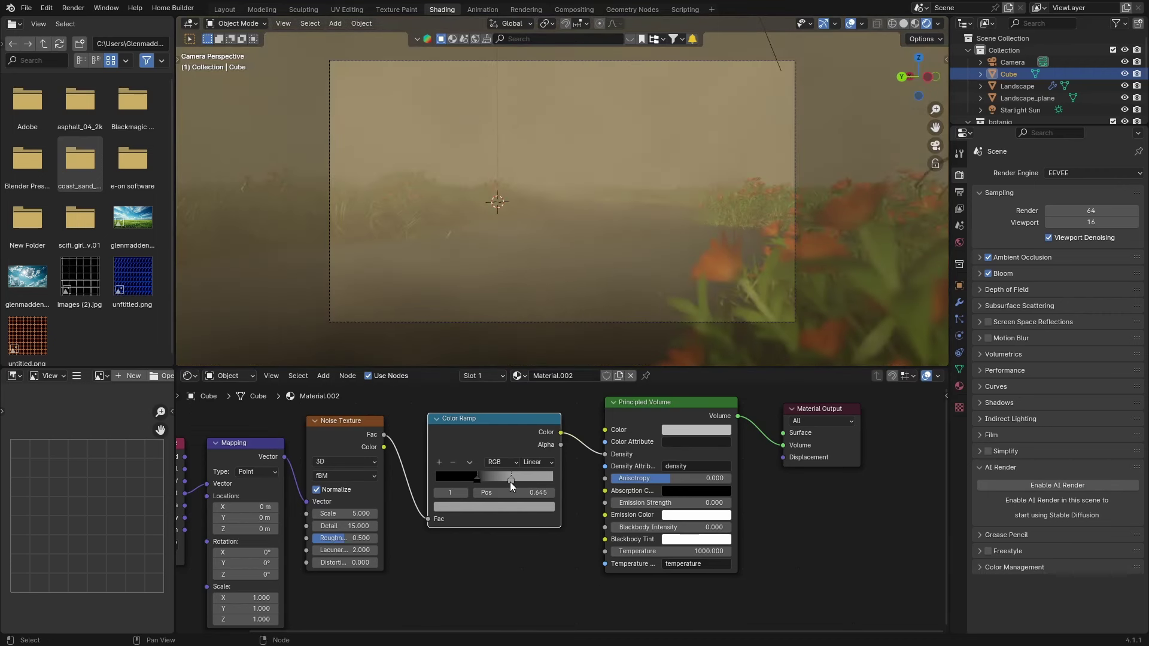
Step: Shift the ramp stops to 0.545 and 0.436 and raise the noise Scale to 6.8
{"action": "key", "text": "g"}
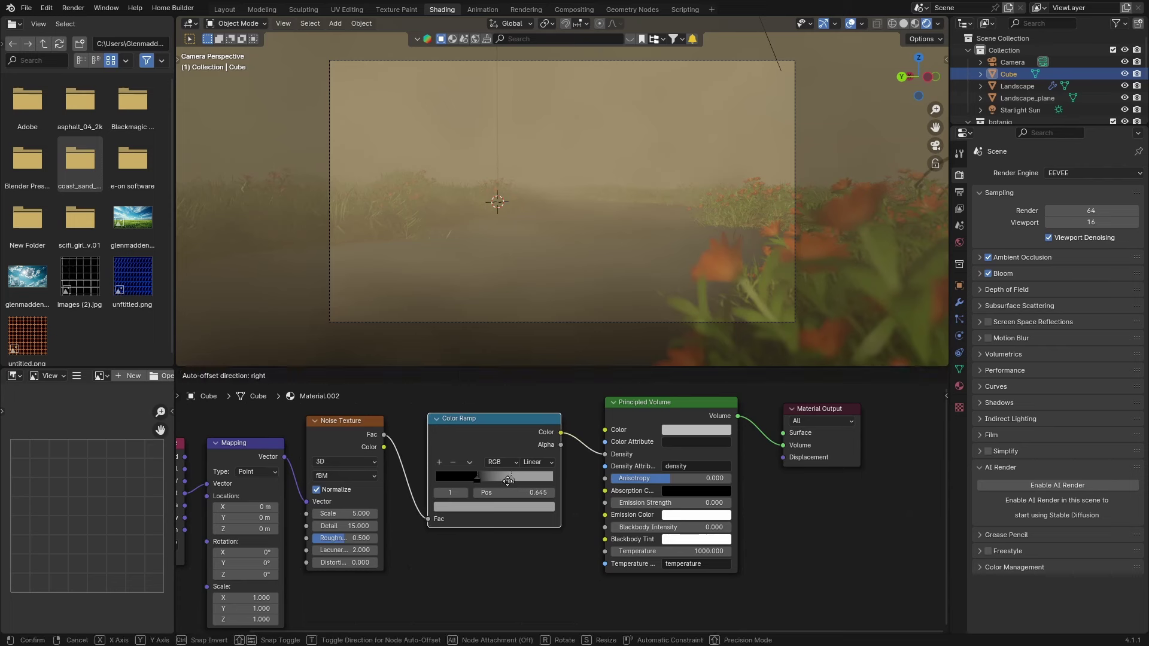
{"action": "left_click_drag", "start_coordinate": [508, 481], "coordinate": [545, 487]}
{"action": "mouse_move", "coordinate": [455, 479]}
{"action": "left_mouse_down"}
{"action": "mouse_move", "coordinate": [494, 478]}
{"action": "mouse_move", "coordinate": [461, 476]}
{"action": "left_mouse_up"}
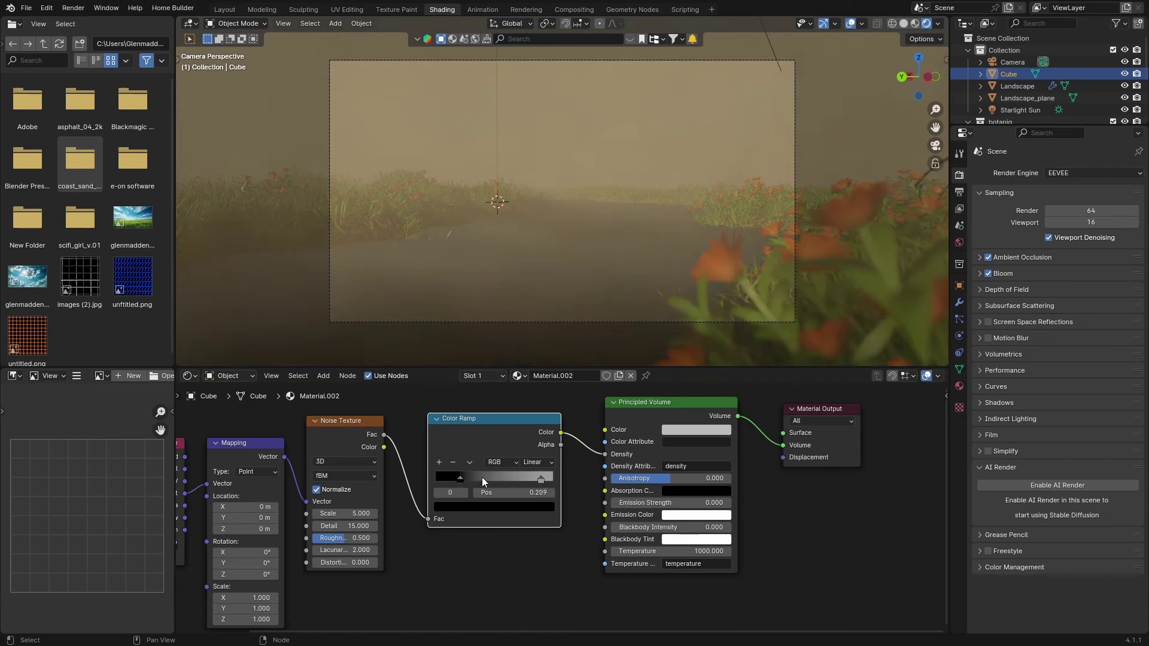
{"action": "left_click_drag", "start_coordinate": [344, 514], "coordinate": [351, 542]}
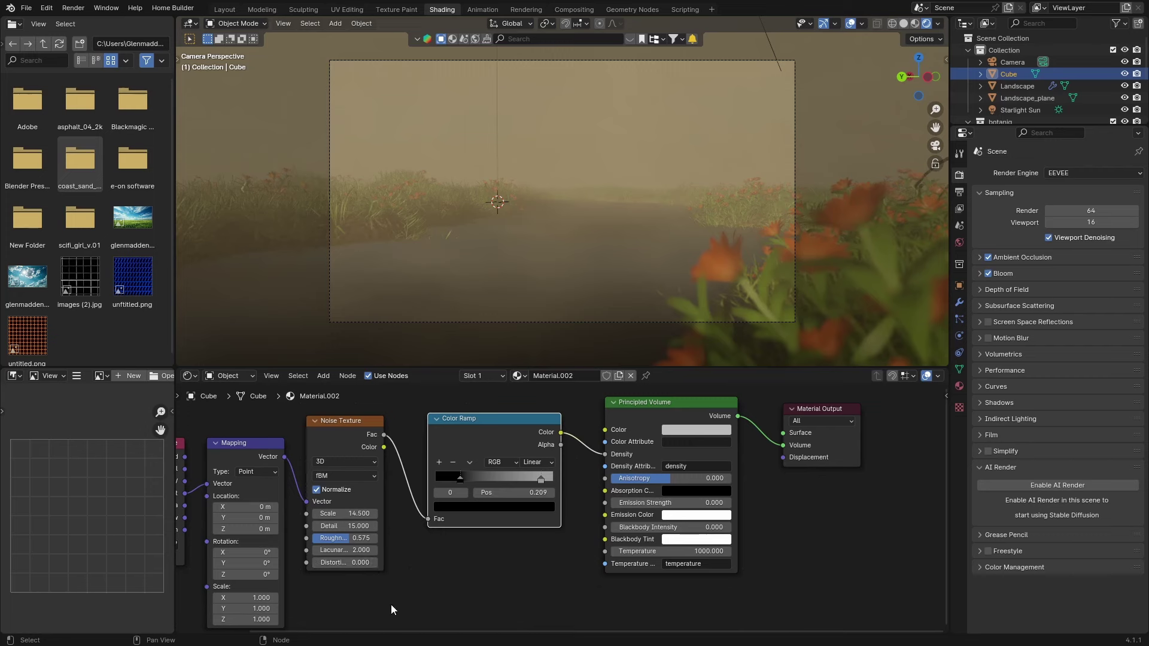
{"action": "middle_click_drag", "start_coordinate": [391, 604], "coordinate": [541, 575]}
{"action": "scroll", "coordinate": [502, 579], "scroll_direction": "up", "scroll_amount": 1}
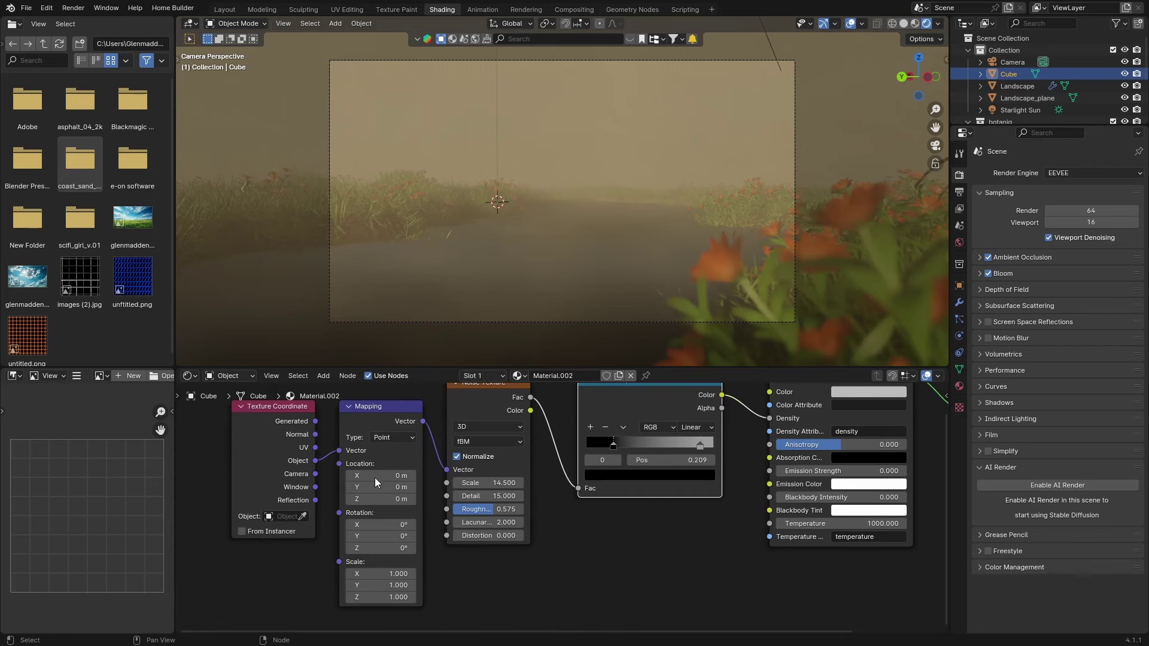
Step: Offset the noise Mapping to 4.5, 13.6, 3.4 m with −12.7° X rotation, and retype Scale X as 1
{"action": "left_click_drag", "start_coordinate": [372, 475], "coordinate": [356, 524]}
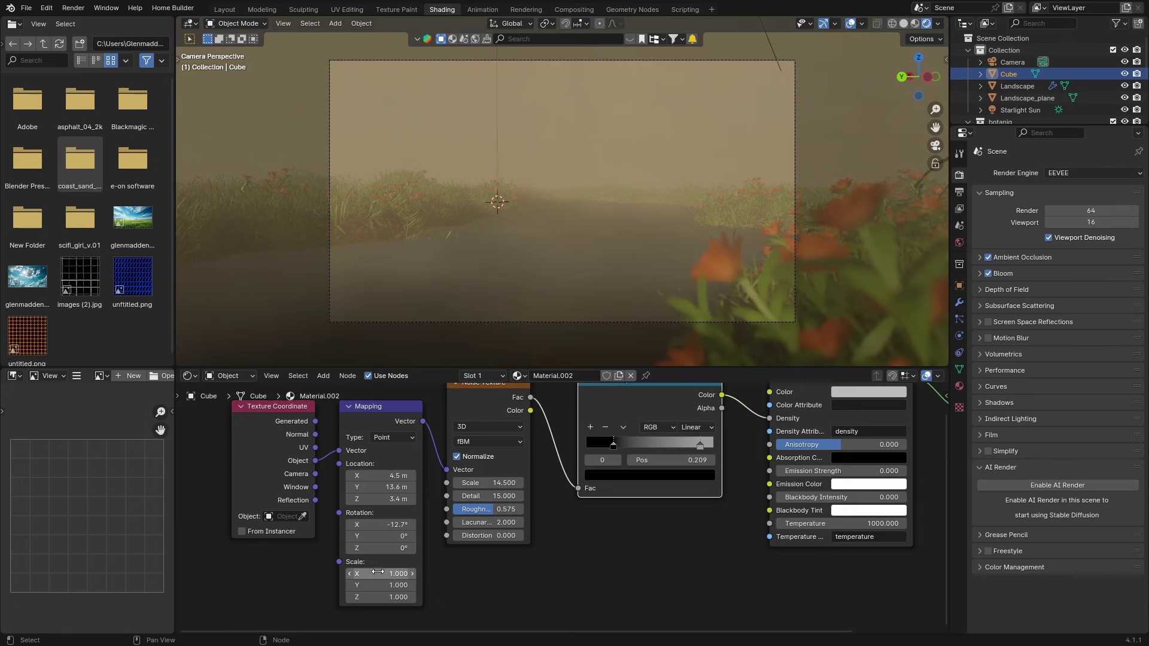
{"action": "left_click_drag", "start_coordinate": [377, 572], "coordinate": [381, 573]}
{"action": "left_click", "coordinate": [381, 573]}
{"action": "type", "text": "1"}
{"action": "key", "text": "Return"}
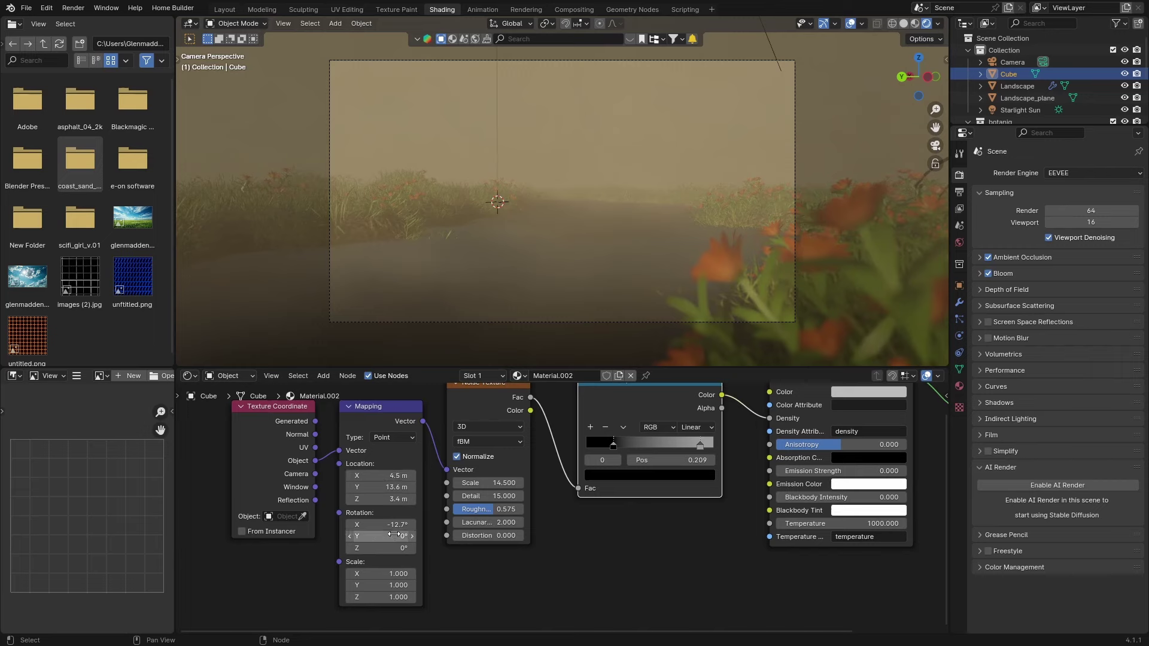
{"action": "middle_click_drag", "start_coordinate": [717, 205], "coordinate": [939, 206]}
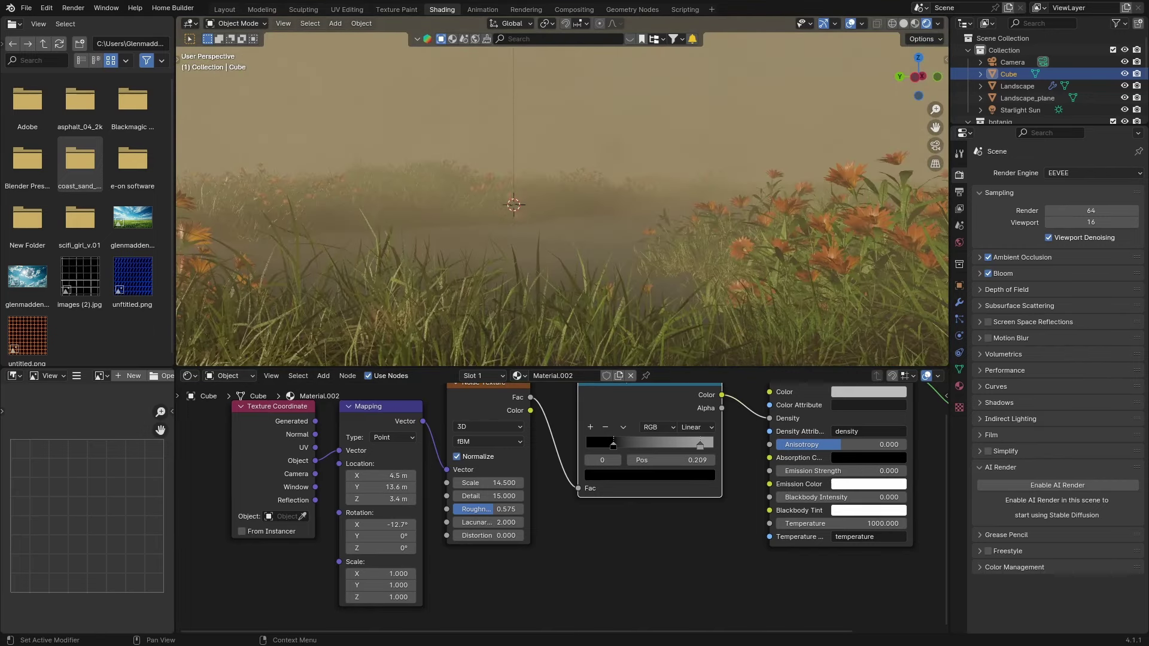
Step: Switch the render engine to Cycles and return to the camera view
{"action": "left_click", "coordinate": [1058, 173]}
{"action": "left_click", "coordinate": [1059, 213]}
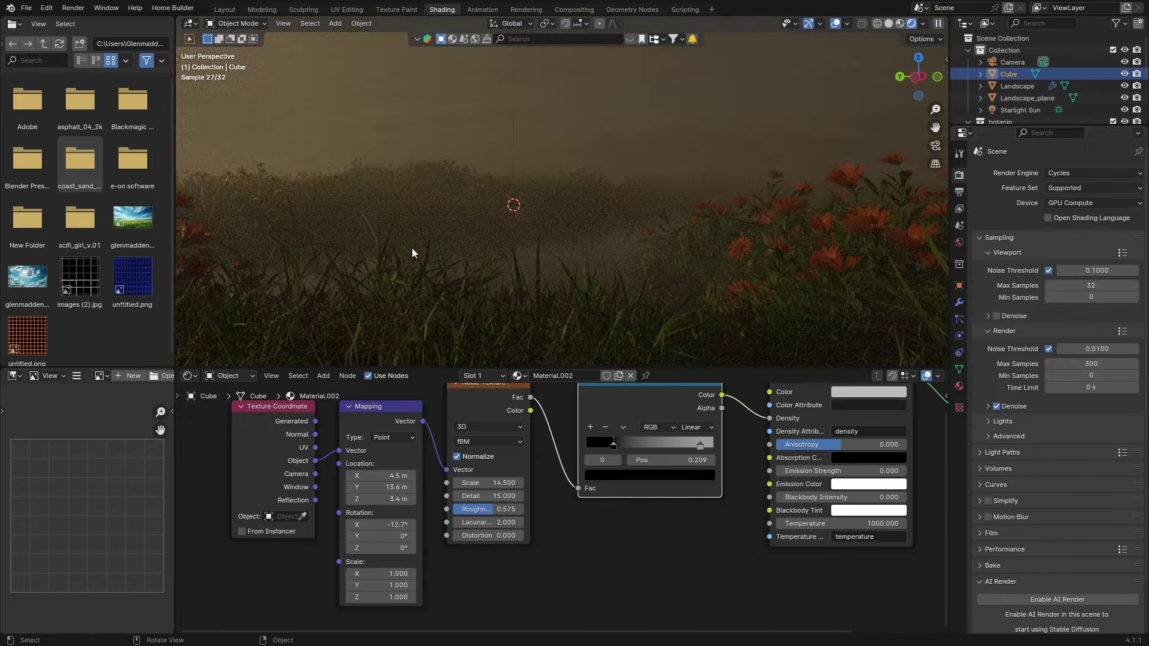
{"action": "key", "text": "KP_0"}
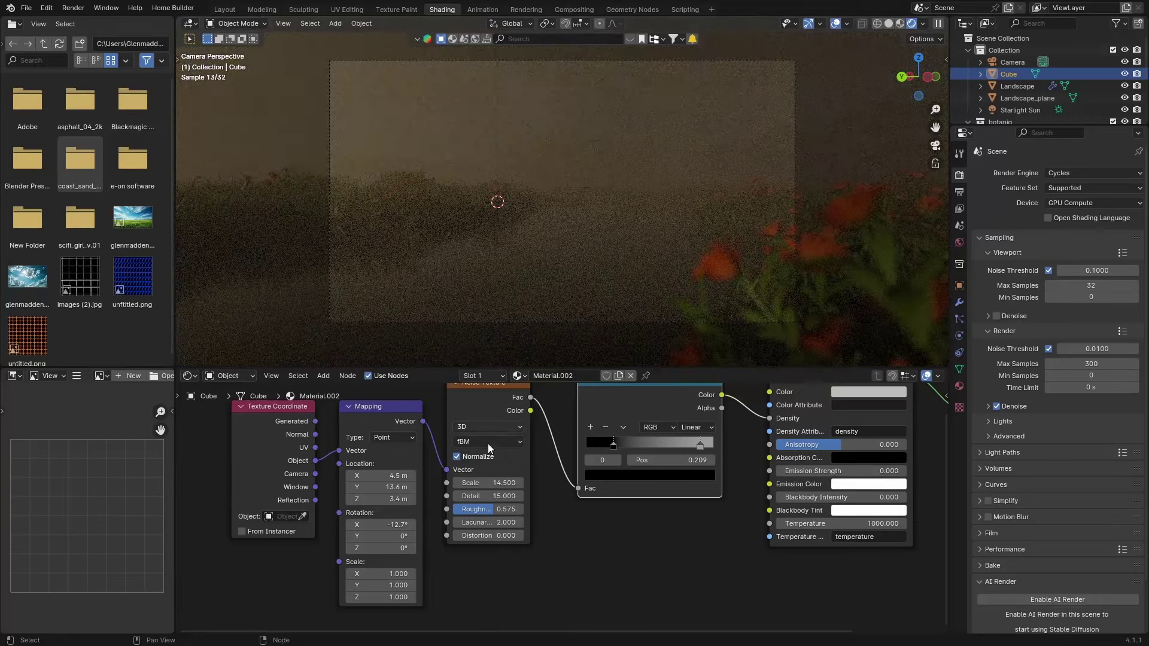
Step: Move the Color Ramp stops to 0.409 and 0.750 and darken the light stop's colour
{"action": "mouse_move", "coordinate": [614, 448]}
{"action": "left_mouse_down"}
{"action": "mouse_move", "coordinate": [576, 443]}
{"action": "mouse_move", "coordinate": [632, 450]}
{"action": "left_mouse_up"}
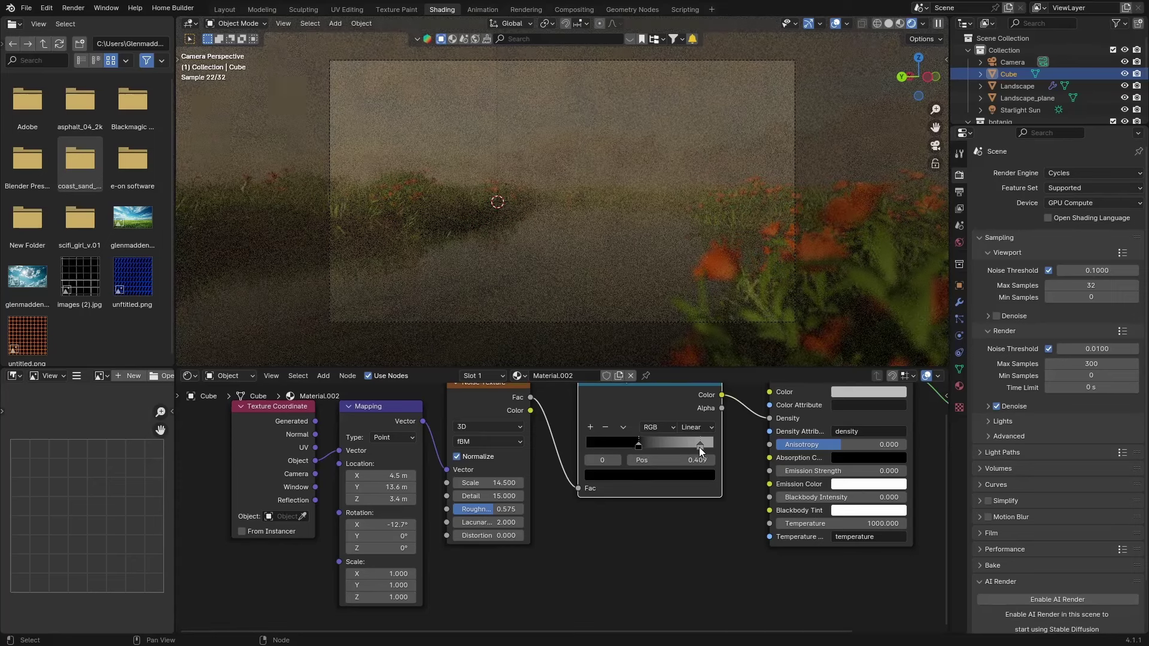
{"action": "left_click_drag", "start_coordinate": [700, 448], "coordinate": [681, 447]}
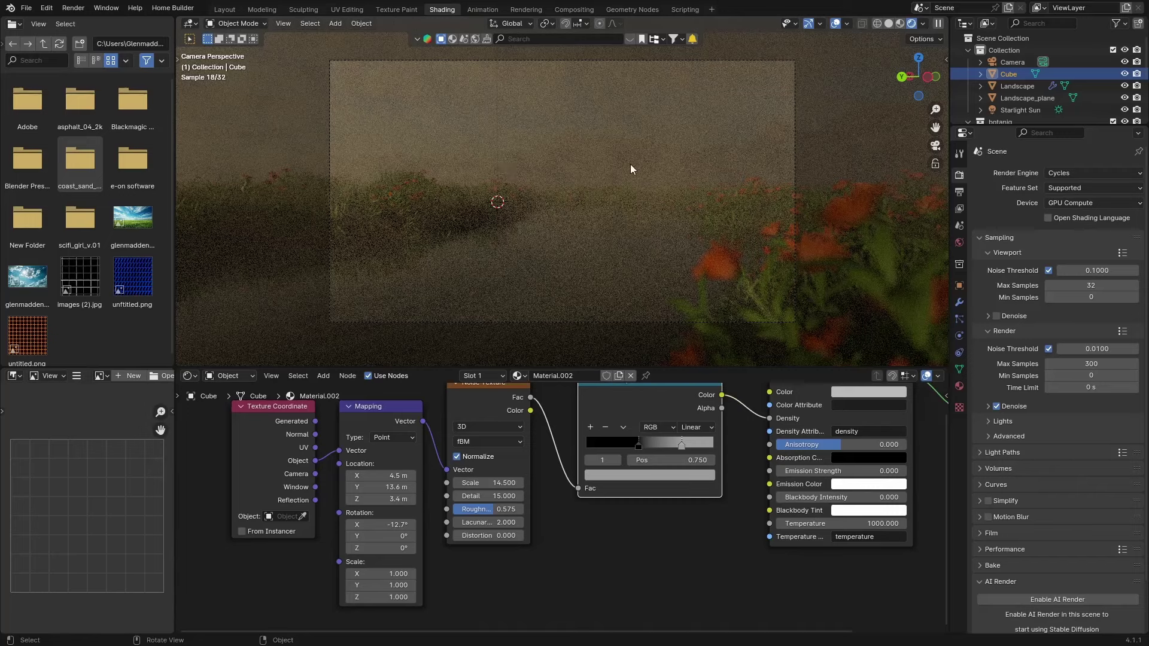
{"action": "left_click", "coordinate": [680, 445]}
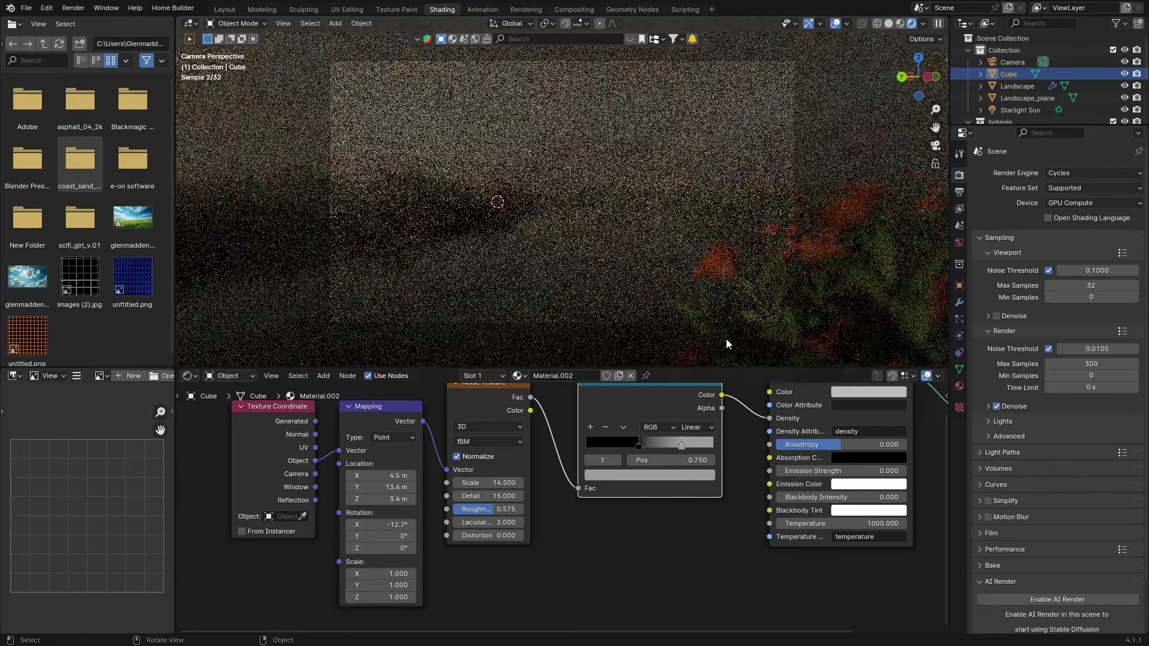
{"action": "left_click", "coordinate": [677, 475]}
{"action": "left_click", "coordinate": [702, 293]}
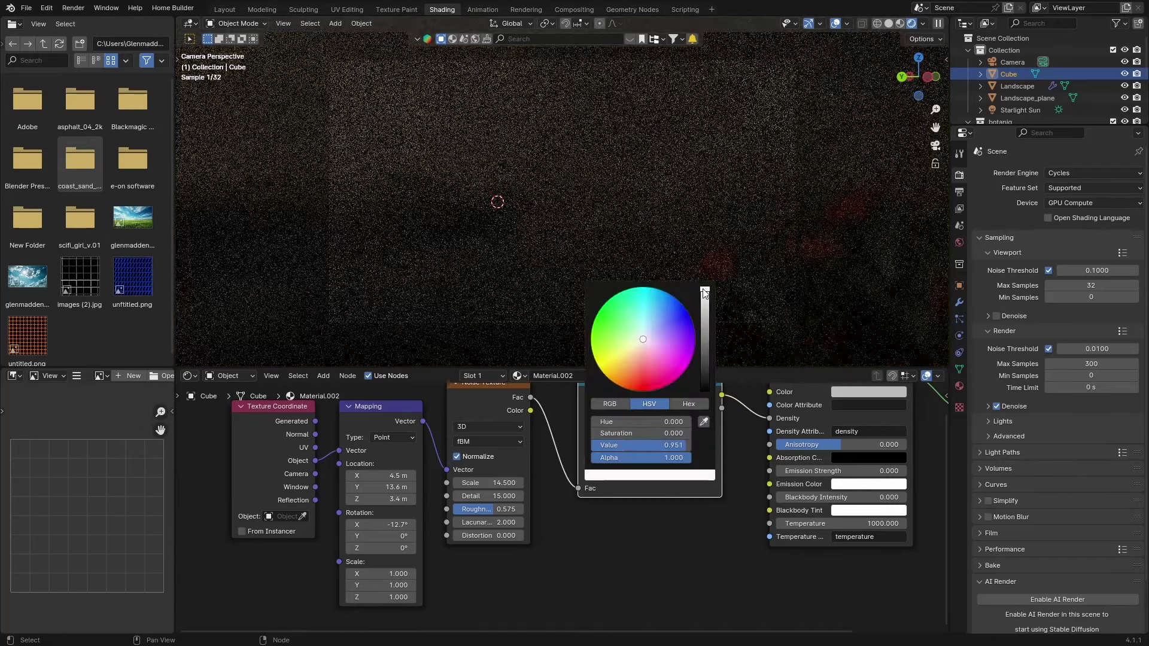
{"action": "left_click_drag", "start_coordinate": [706, 299], "coordinate": [703, 340]}
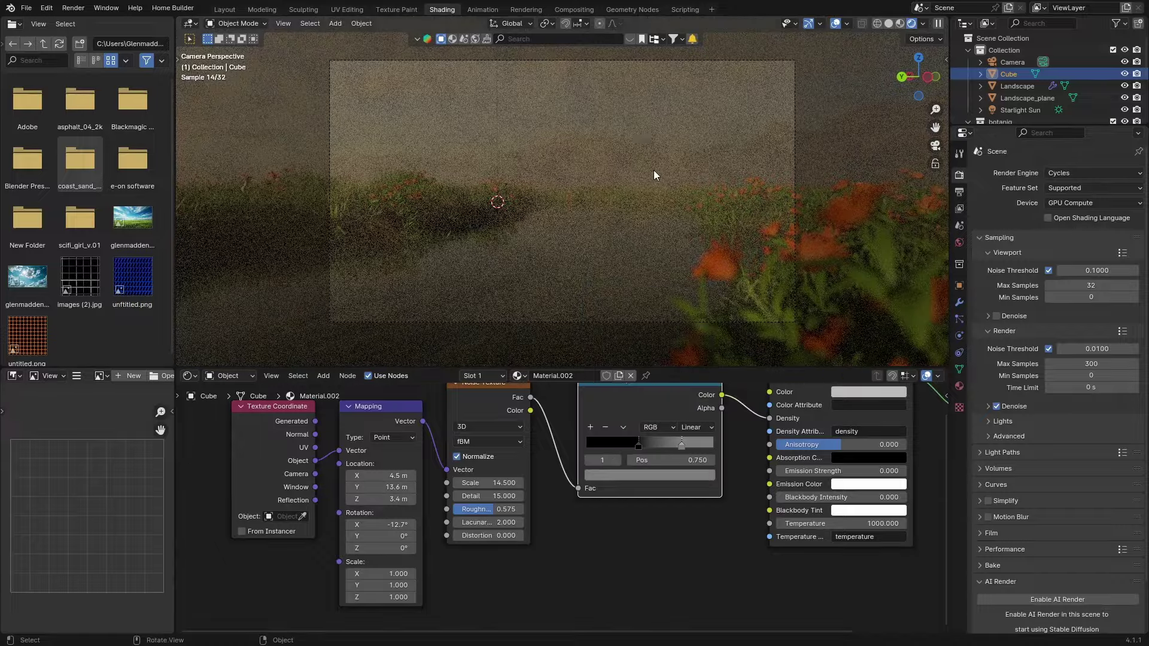
{"action": "middle_click_drag", "start_coordinate": [654, 170], "coordinate": [620, 171]}
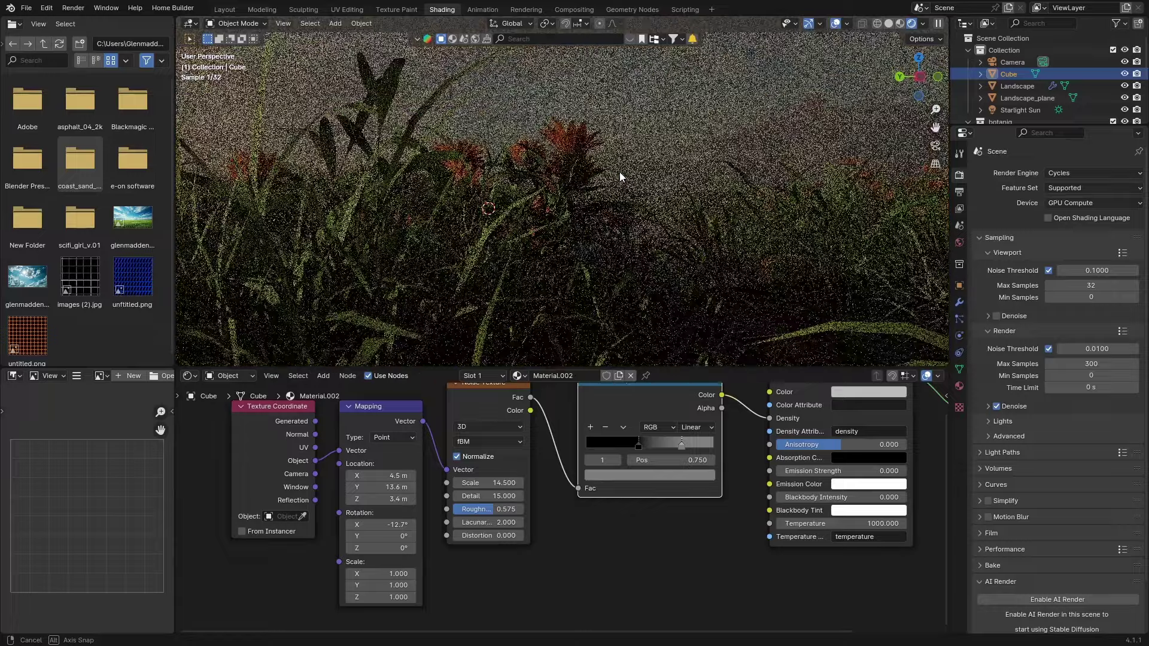
{"action": "left_click", "coordinate": [1057, 174]}
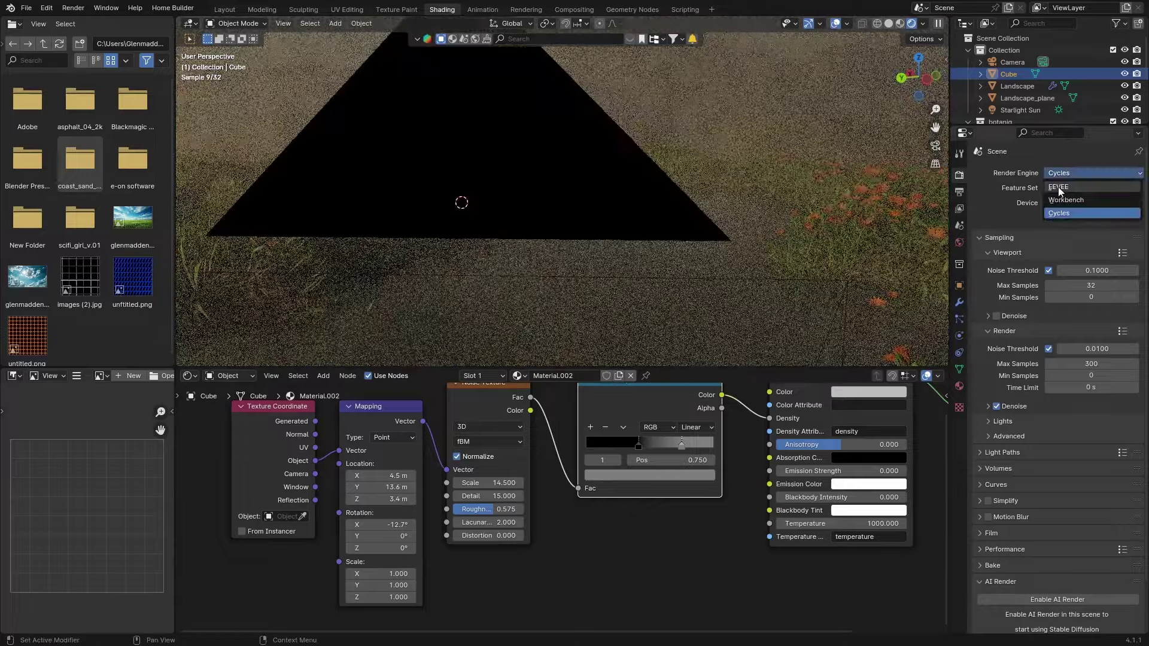
Step: Set the render engine to EEVEE and orbit around the misty flower field from the camera
{"action": "left_click", "coordinate": [1058, 187]}
{"action": "left_click", "coordinate": [930, 146]}
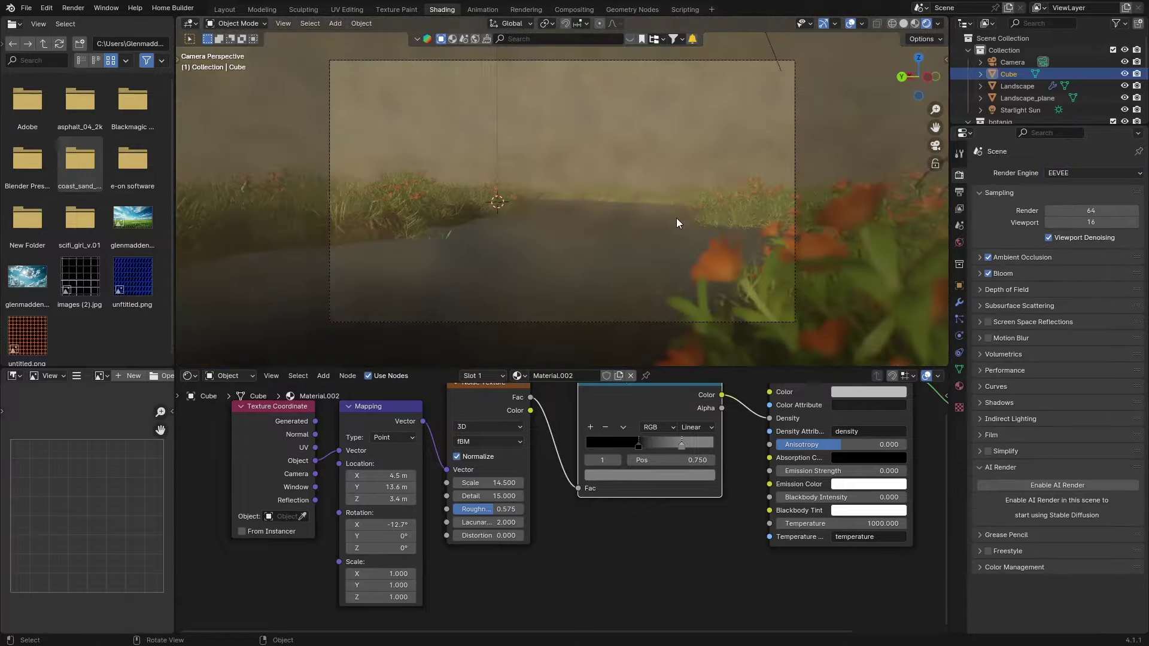
{"action": "middle_click_drag", "start_coordinate": [684, 214], "coordinate": [500, 221]}
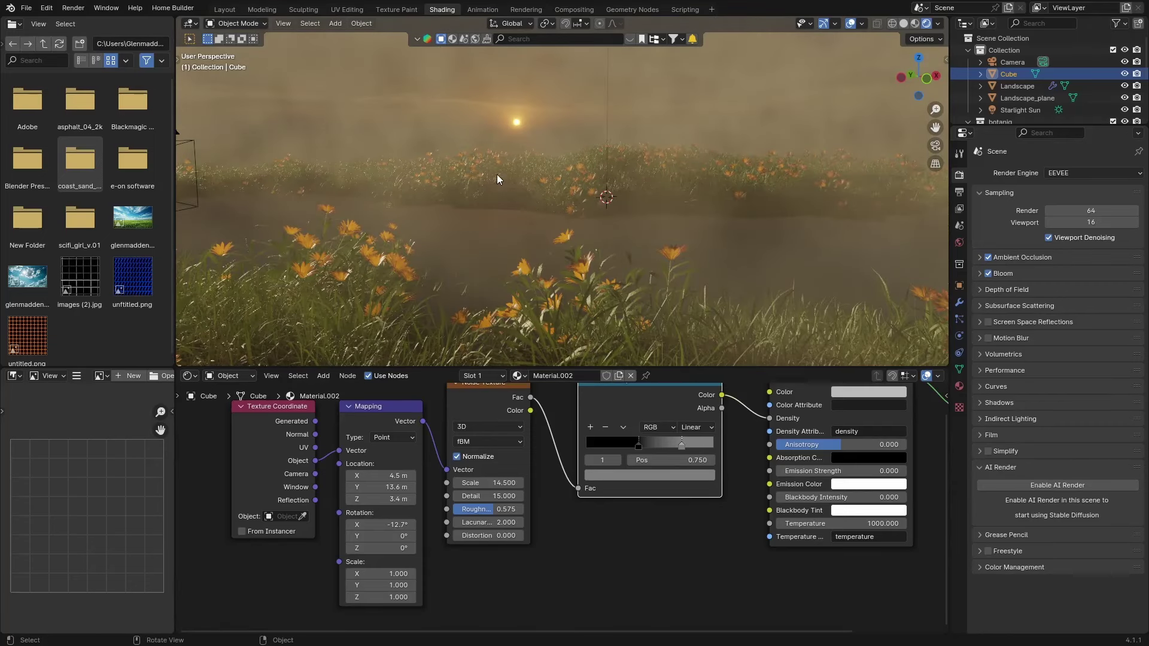
{"action": "middle_click_drag", "start_coordinate": [436, 210], "coordinate": [534, 209]}
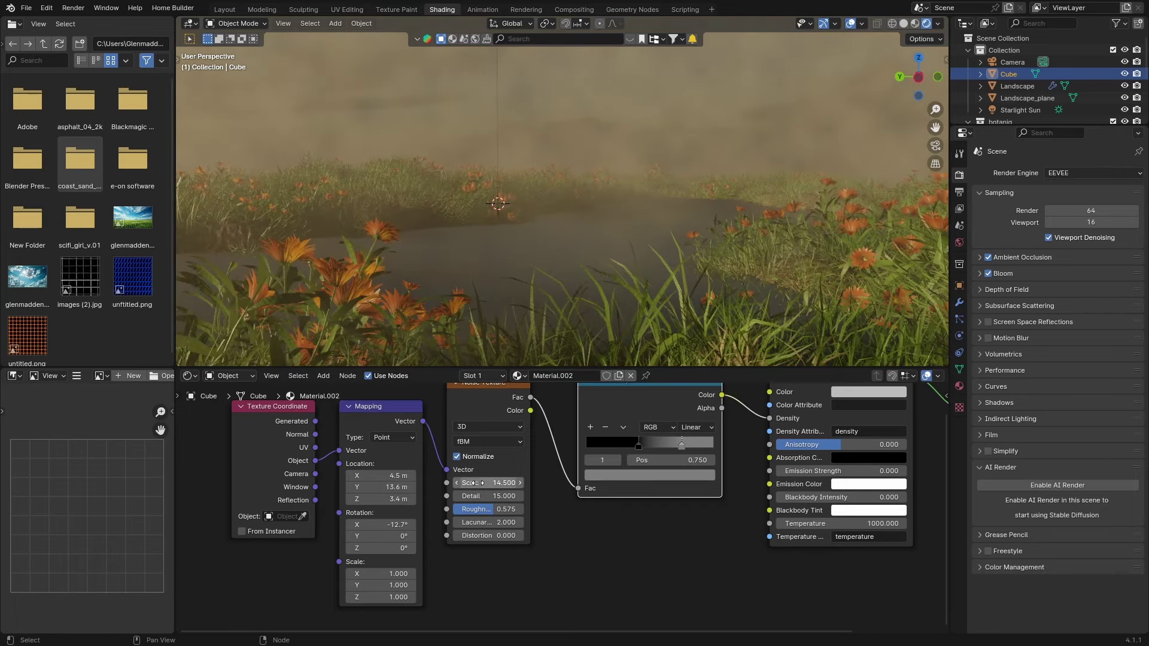
Step: Switch the Noise Texture to 4D with W at 5, then move the ramp's black stop to 0.232
{"action": "left_click", "coordinate": [472, 426]}
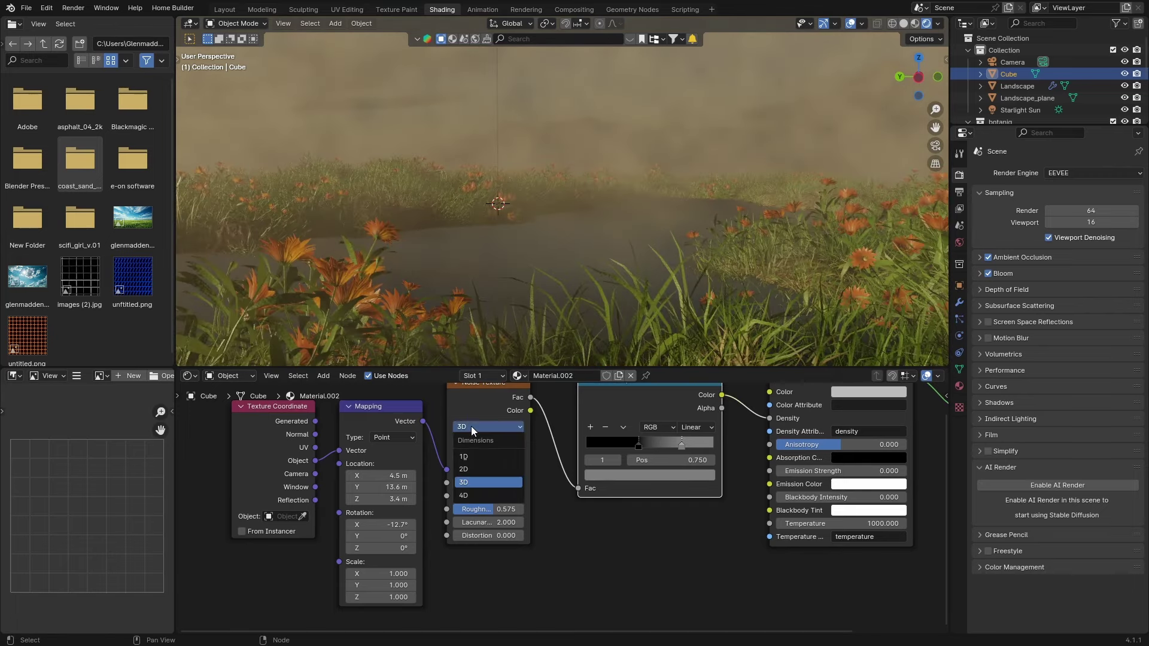
{"action": "left_click", "coordinate": [472, 495]}
{"action": "middle_click_drag", "start_coordinate": [439, 243], "coordinate": [493, 238]}
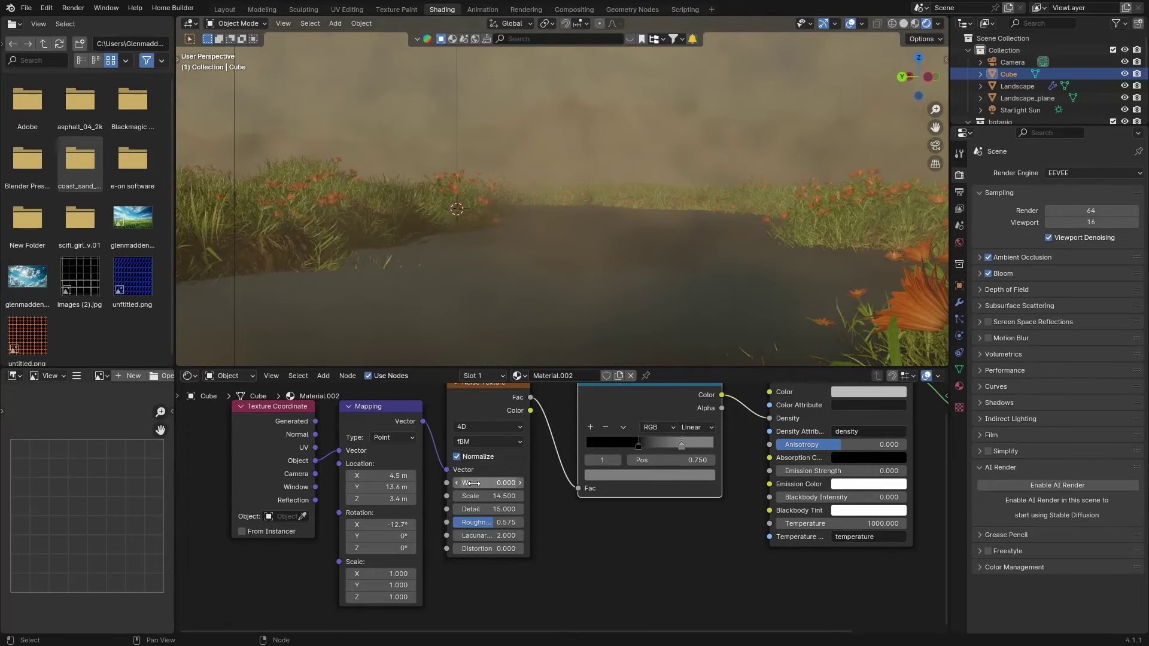
{"action": "left_click_drag", "start_coordinate": [482, 482], "coordinate": [527, 482]}
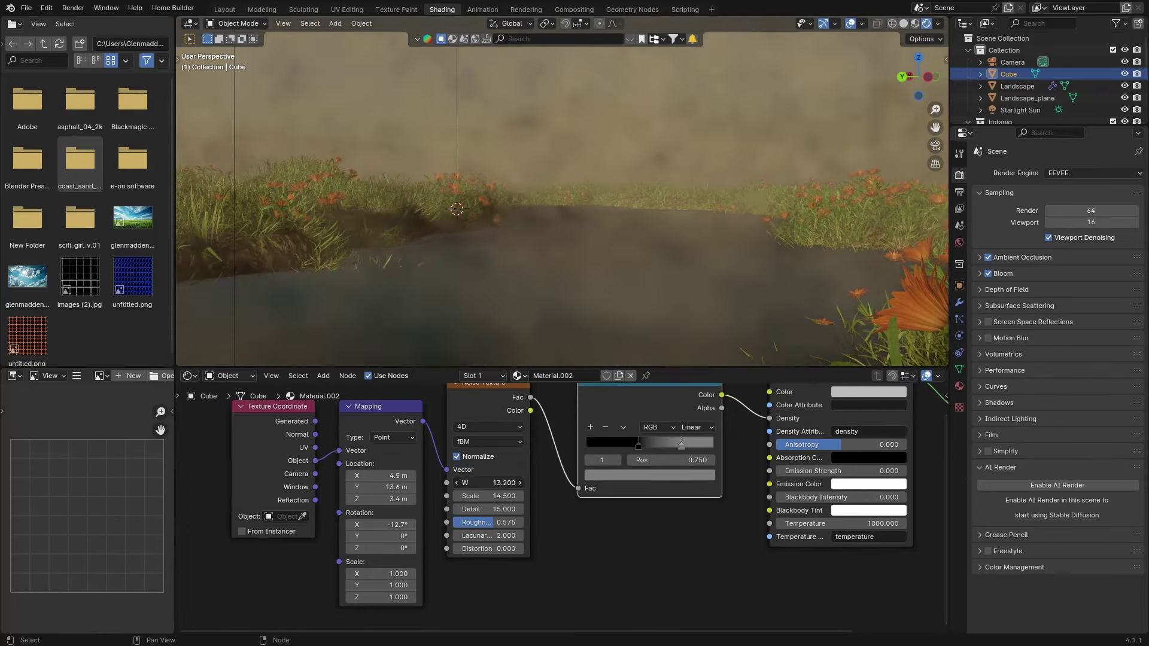
{"action": "left_click_drag", "start_coordinate": [638, 446], "coordinate": [616, 446]}
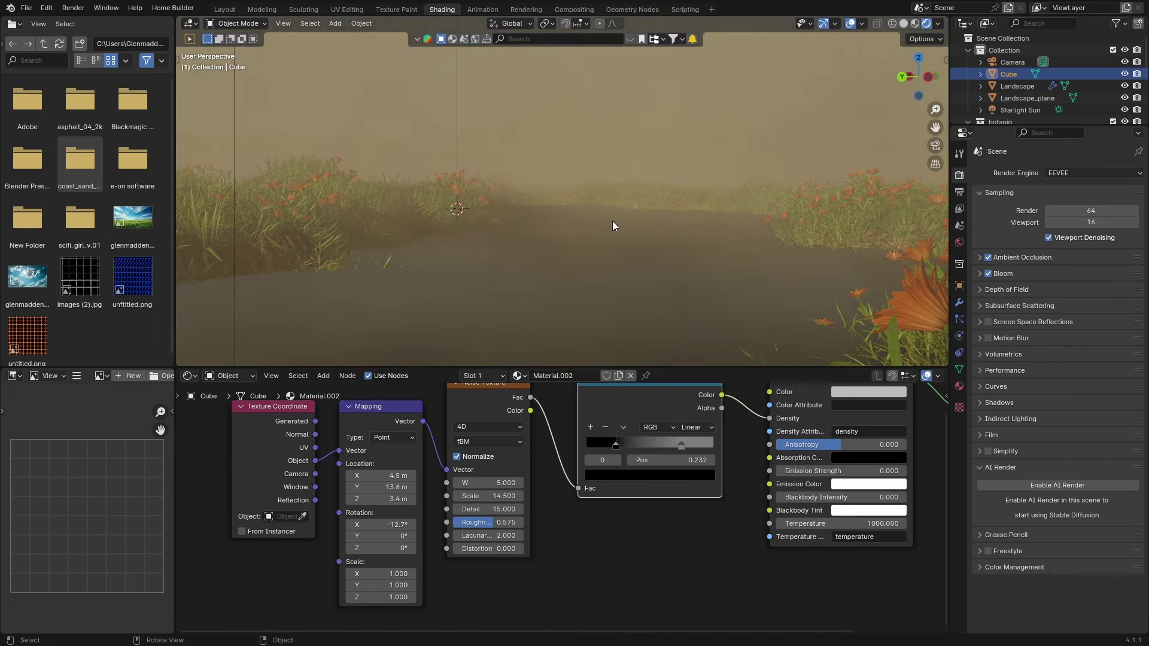
{"action": "left_click", "coordinate": [933, 148]}
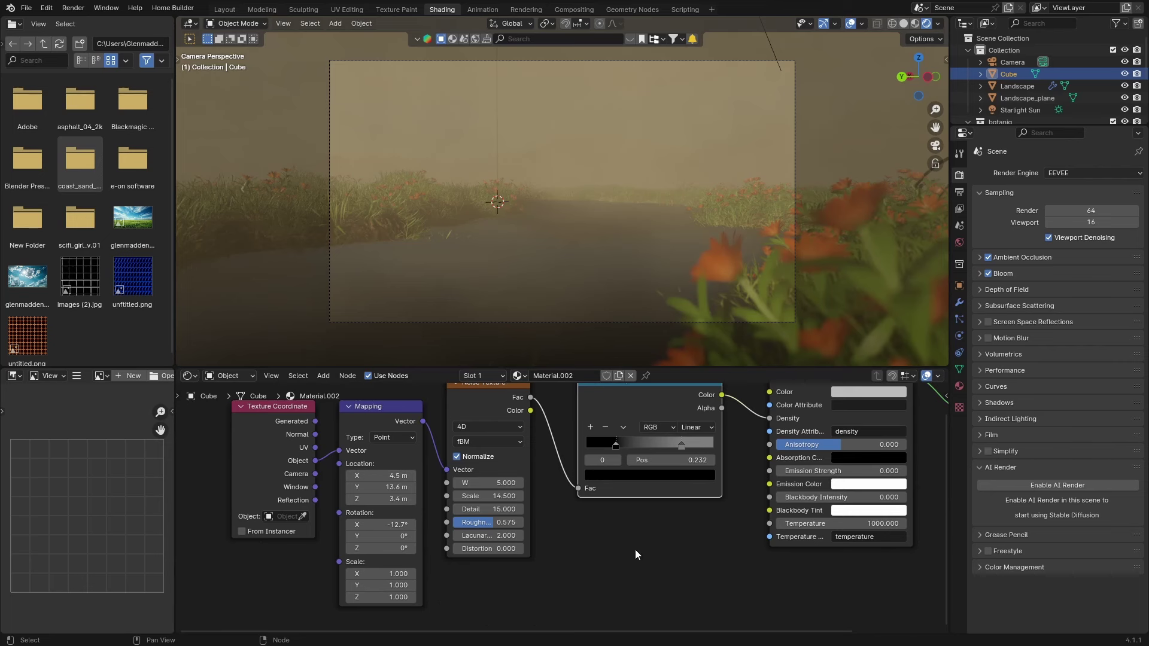
Step: Test uniform volume Densities of 4.3 and 0.4, then relink the ramp's Color to Density with its black stop at 0.250
{"action": "middle_click_drag", "start_coordinate": [635, 549], "coordinate": [646, 595]}
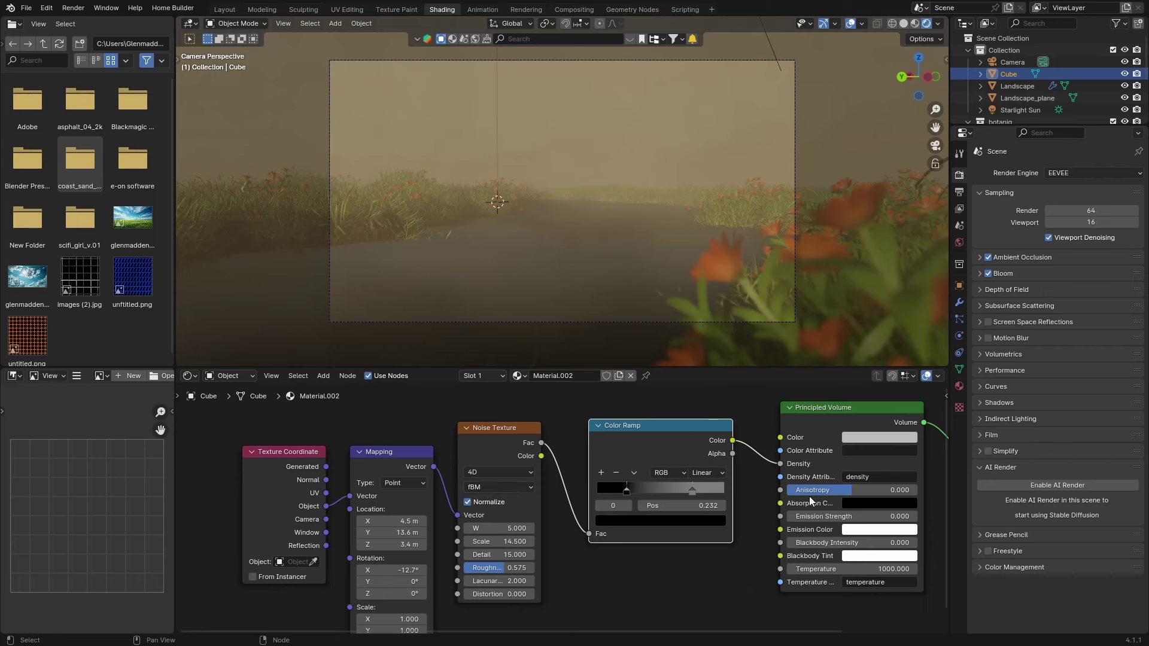
{"action": "middle_click_drag", "start_coordinate": [821, 420], "coordinate": [716, 417]}
{"action": "left_click_drag", "start_coordinate": [674, 460], "coordinate": [655, 458]}
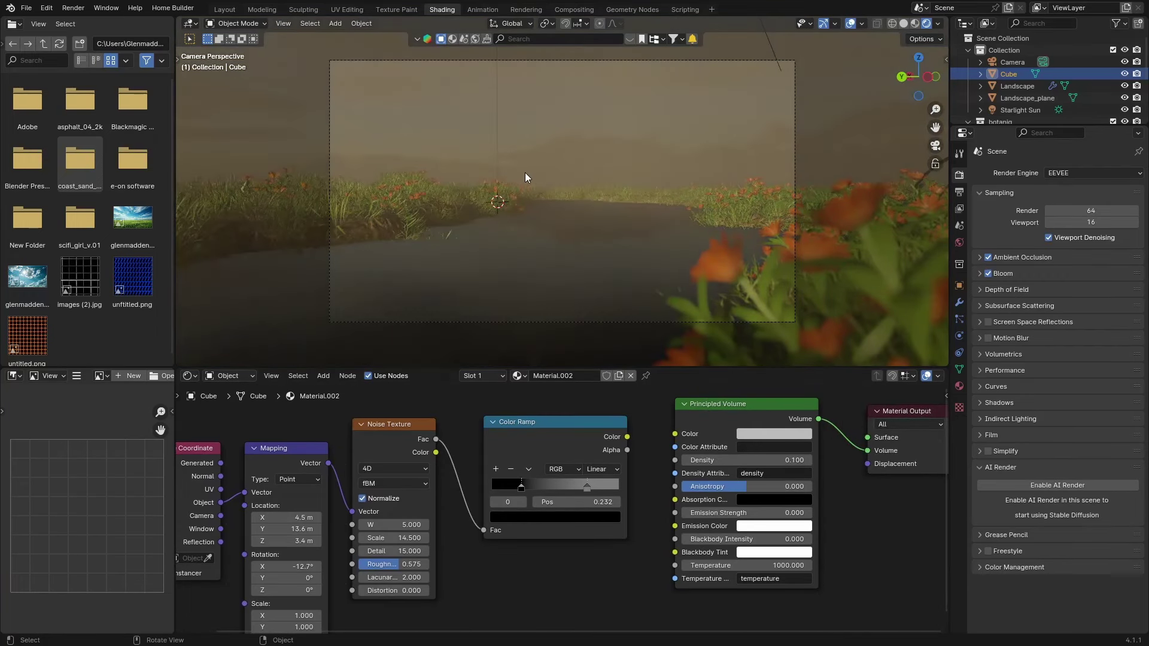
{"action": "left_click", "coordinate": [745, 460]}
{"action": "type", "text": "4.3"}
{"action": "key", "text": "Return"}
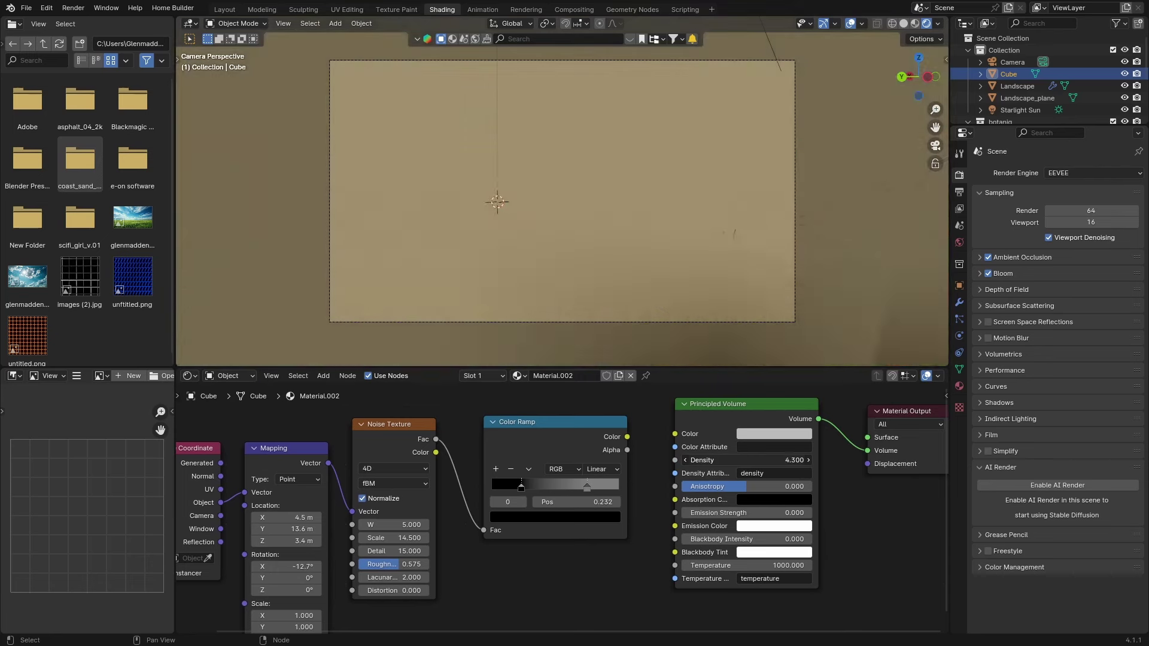
{"action": "left_click_drag", "start_coordinate": [745, 460], "coordinate": [694, 460]}
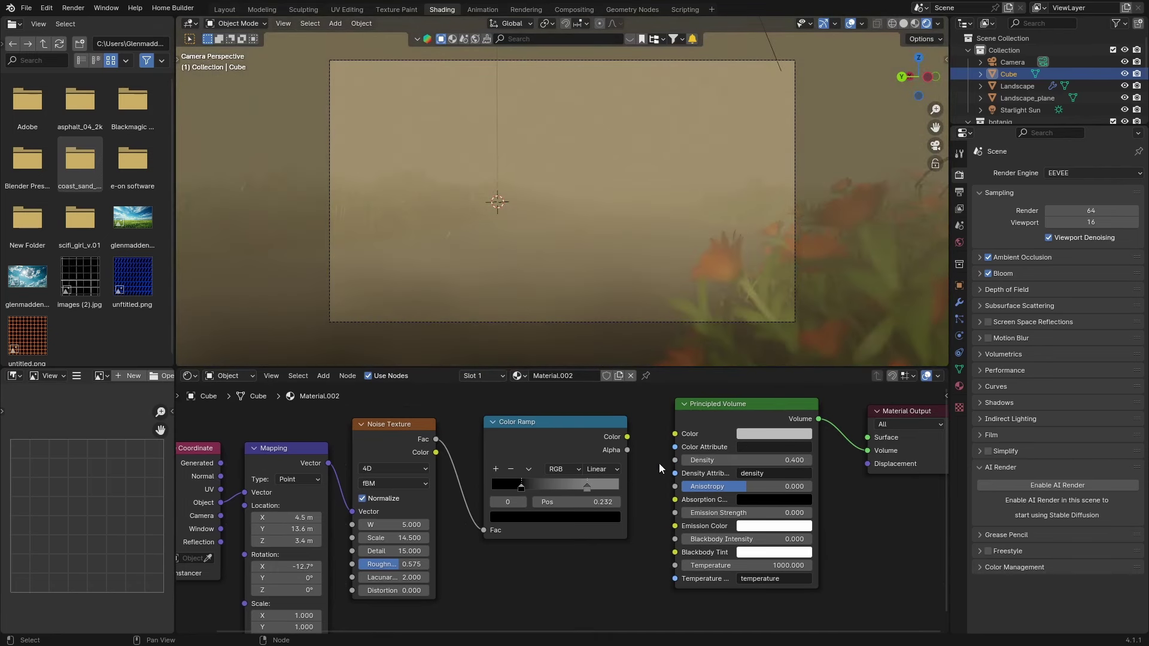
{"action": "left_click_drag", "start_coordinate": [626, 435], "coordinate": [664, 455]}
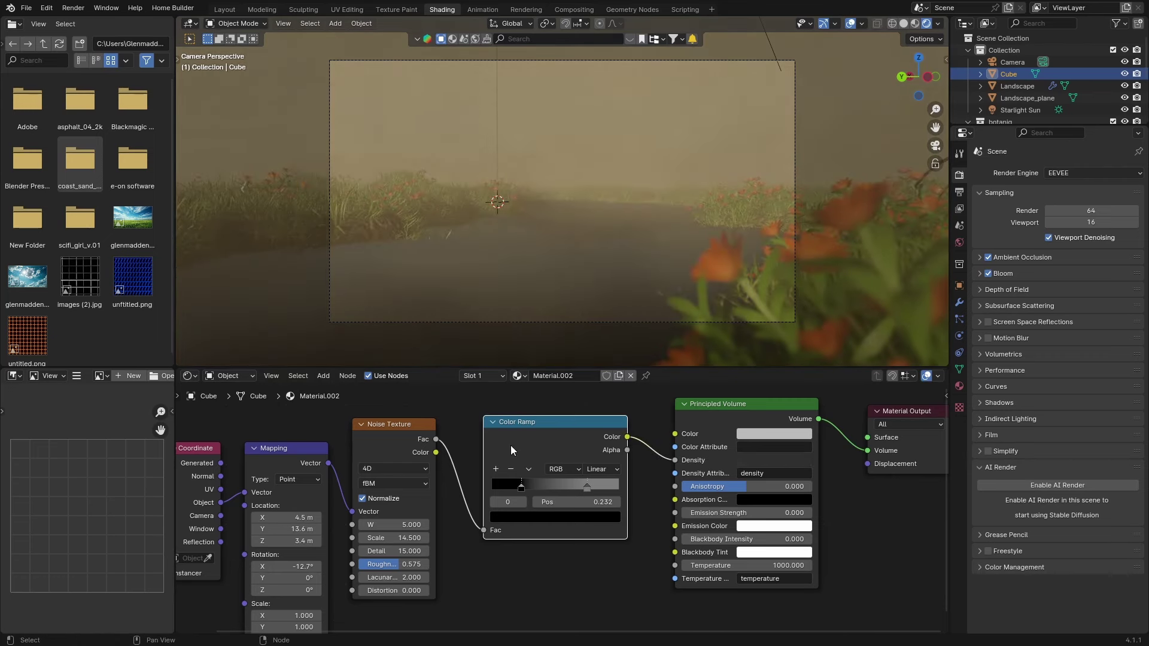
{"action": "left_click_drag", "start_coordinate": [522, 486], "coordinate": [524, 487]}
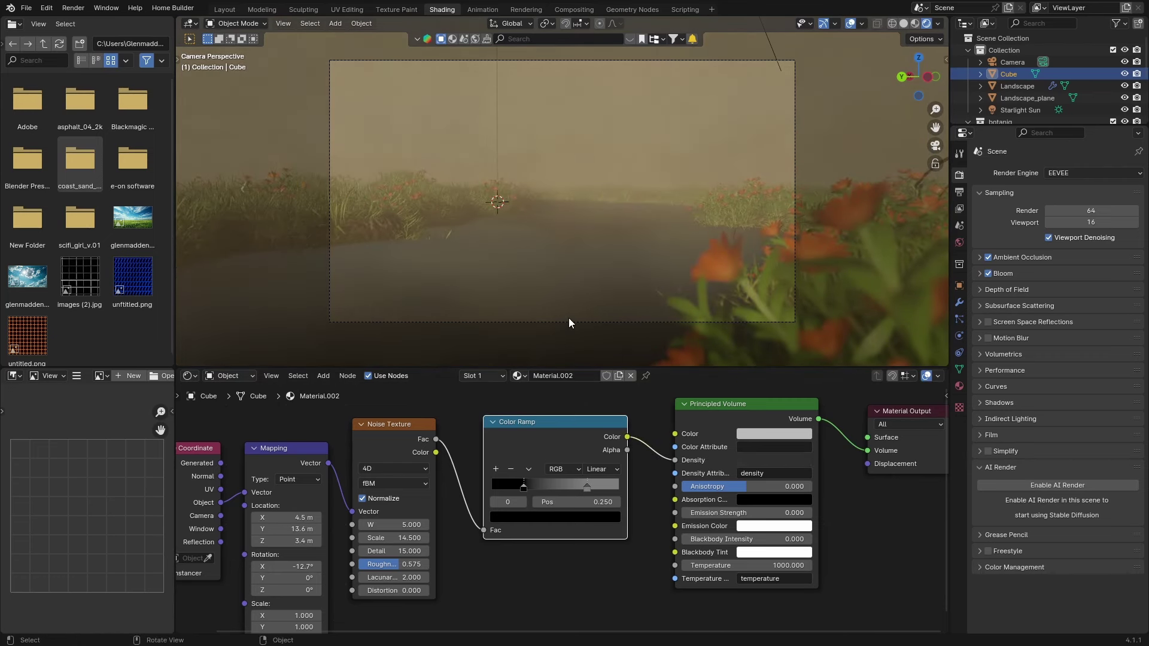